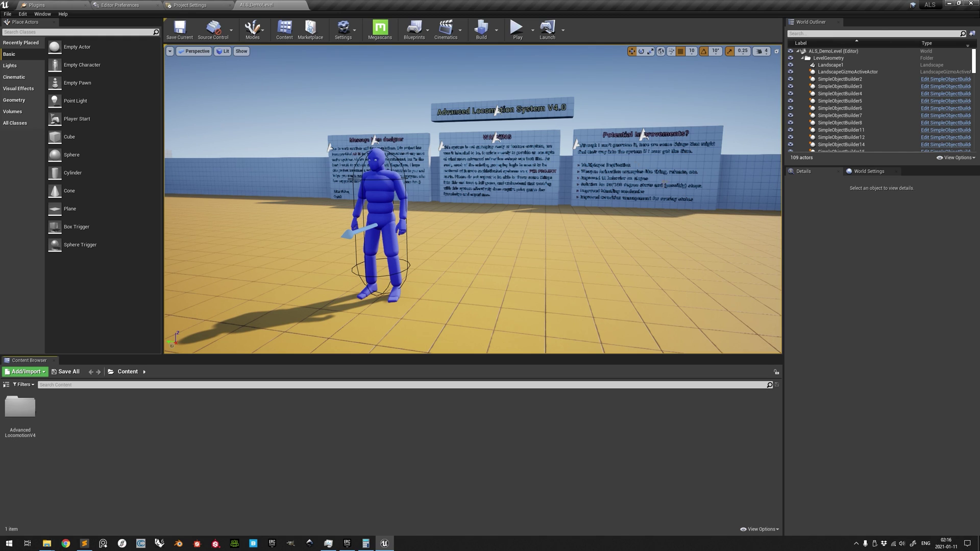
Step: Start playing the level and toggle the camera to first-person and back to third-person
{"action": "left_click", "coordinate": [517, 29]}
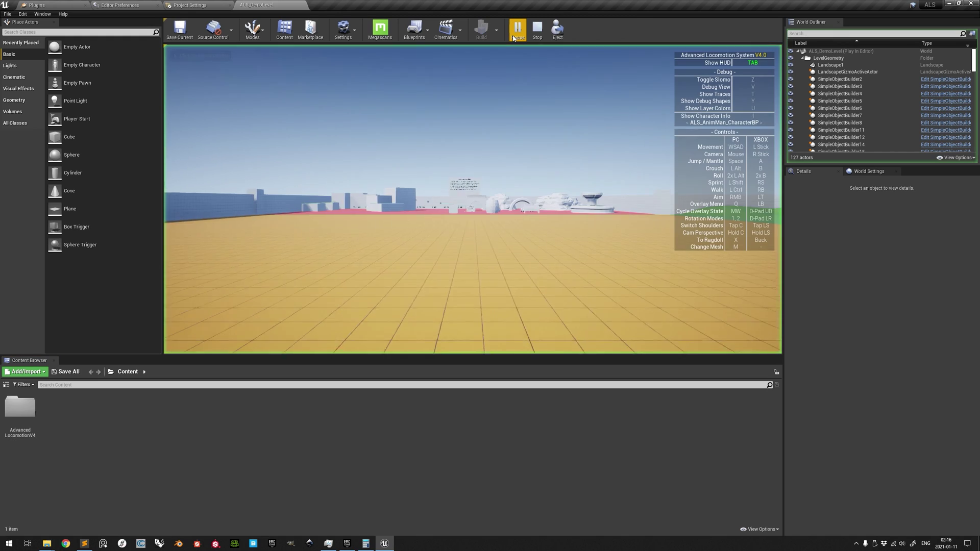
{"action": "left_click", "coordinate": [618, 155]}
{"action": "key", "text": "c"}
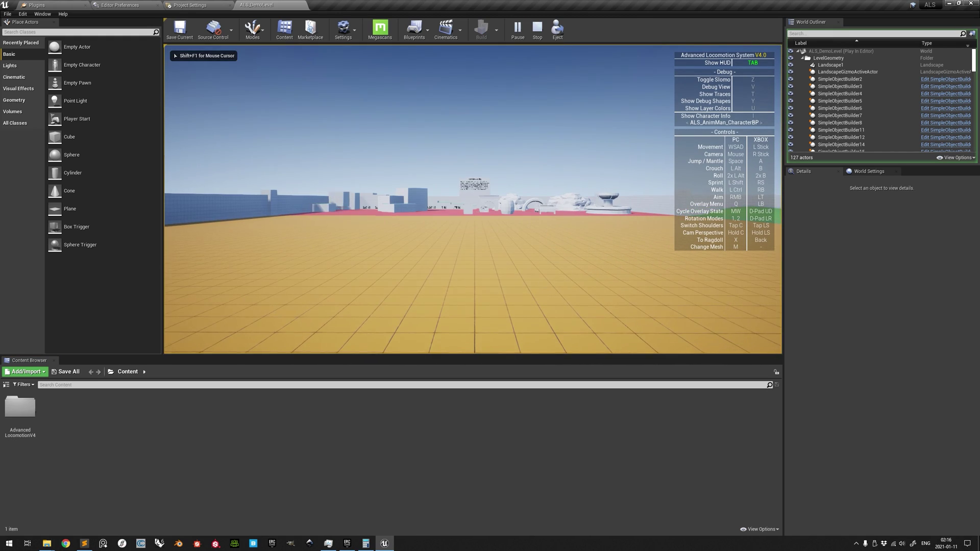
{"action": "key", "text": "c"}
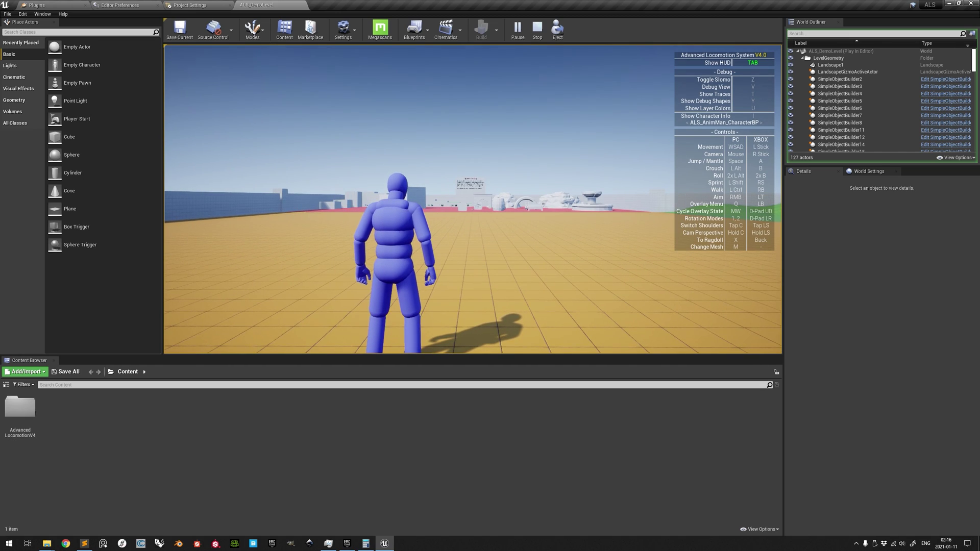
Step: Run the character forward, crouch it, then stand it back up
{"action": "key", "text": "w"}
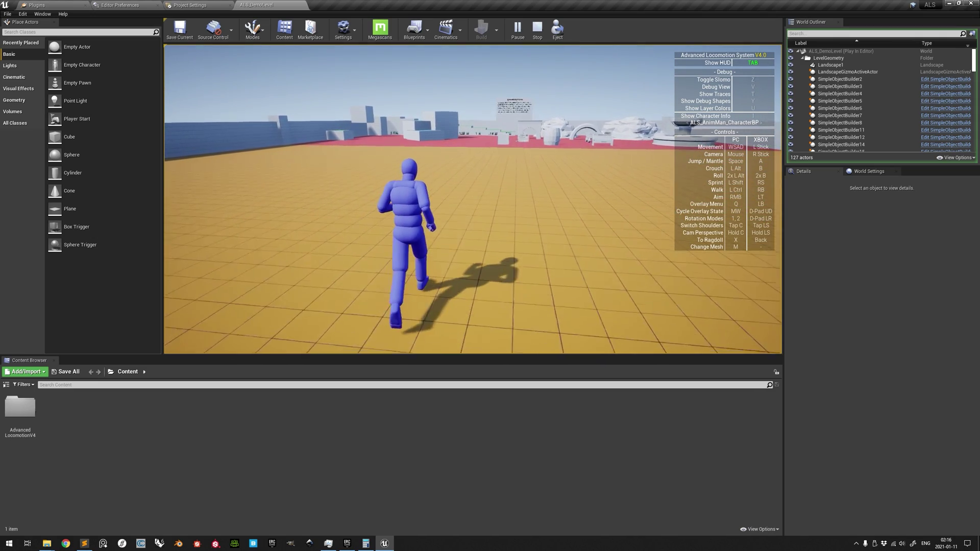
{"action": "key", "text": "alt"}
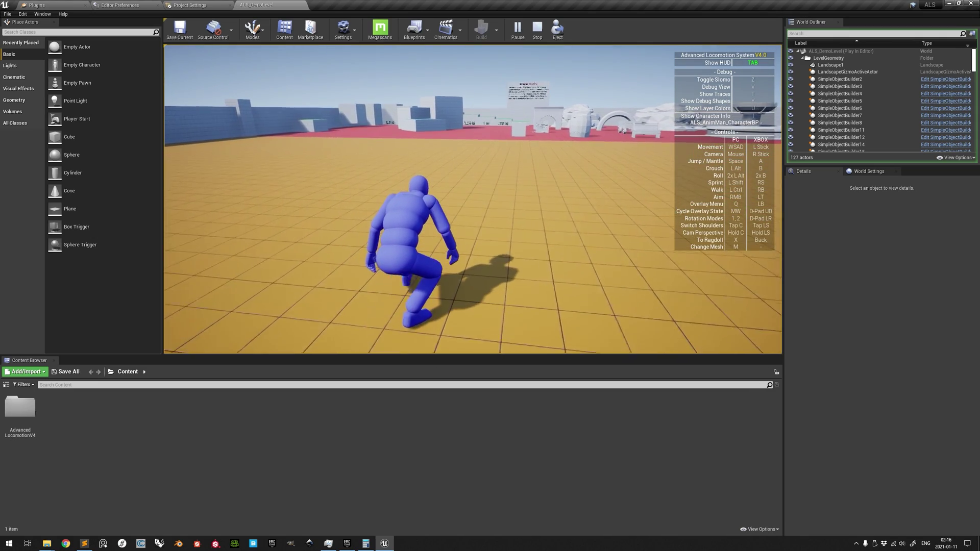
{"action": "key", "text": "alt"}
{"action": "key", "text": "x"}
{"action": "key", "text": "x"}
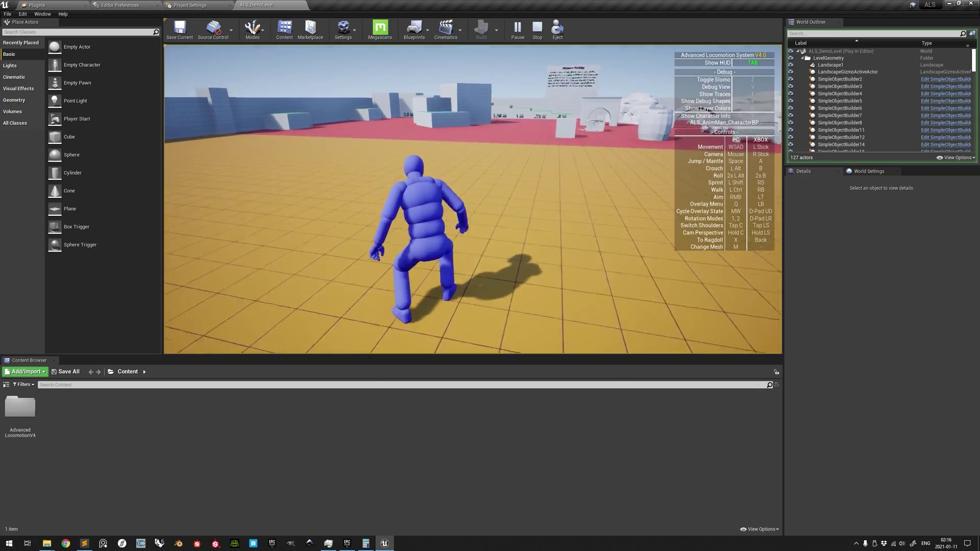
Step: Run onto the red floor and mantle onto the white block and the 1.25 M ledge
{"action": "key", "text": "w"}
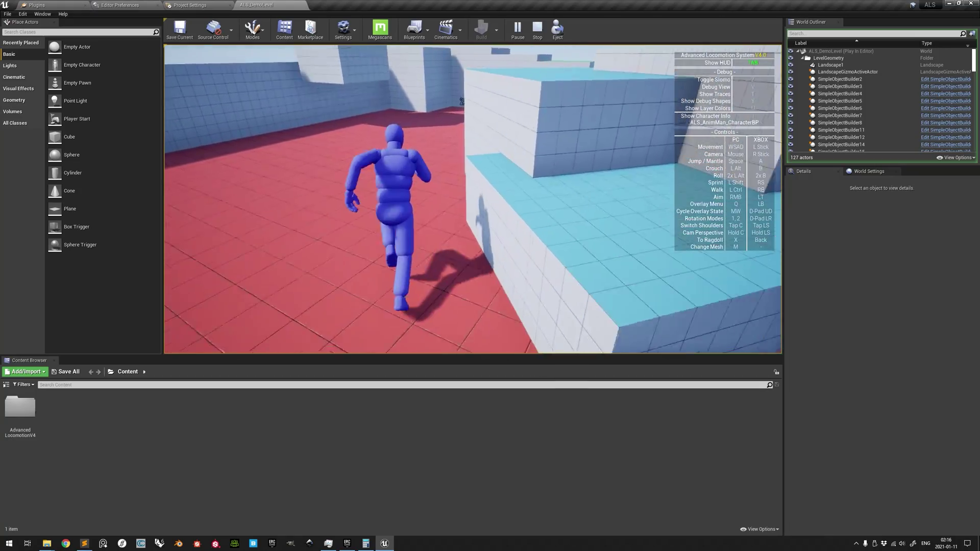
{"action": "key", "text": "space"}
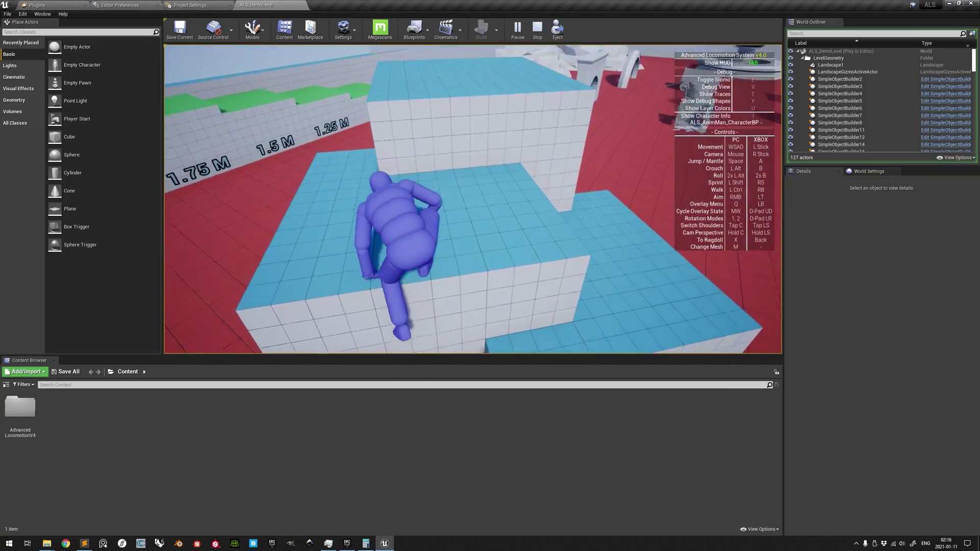
{"action": "key", "text": "w"}
{"action": "key", "text": "w"}
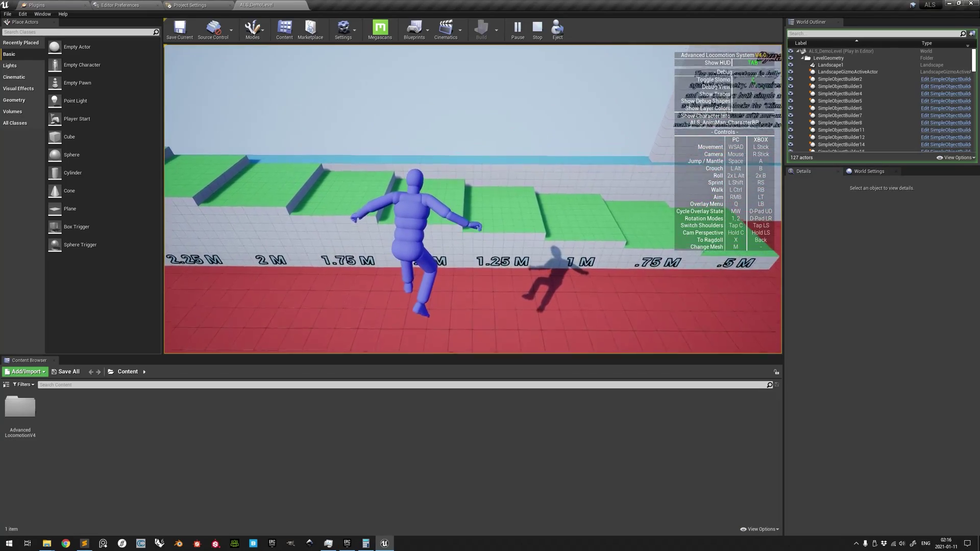
{"action": "key", "text": "space"}
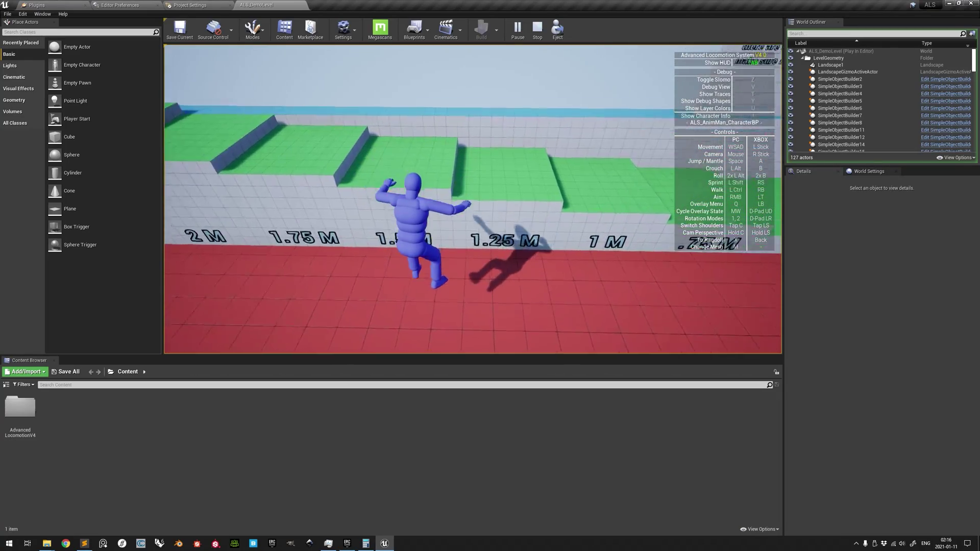
{"action": "key", "text": "w"}
Step: Climb the green steps and platforms, jump onto the green block, then ragdoll the character
{"action": "key", "text": "space"}
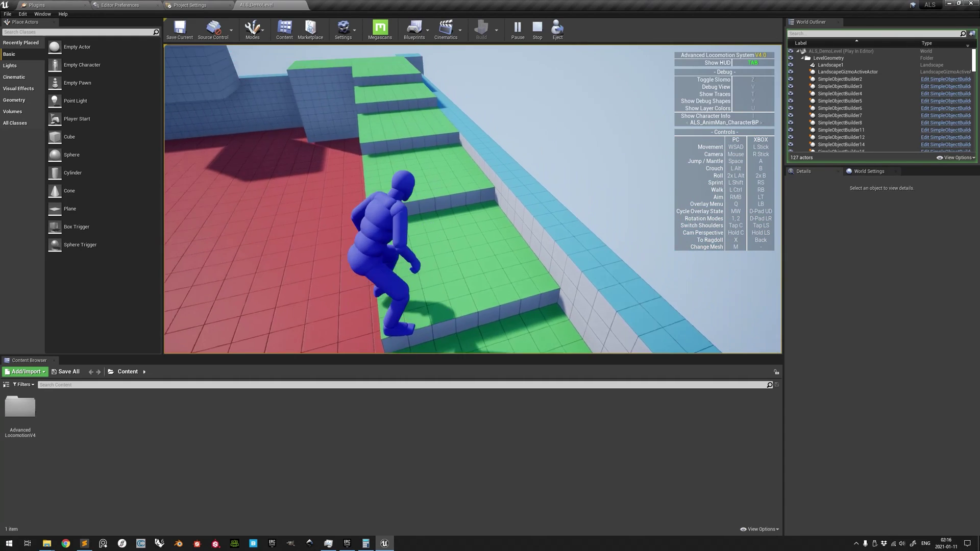
{"action": "key", "text": "z"}
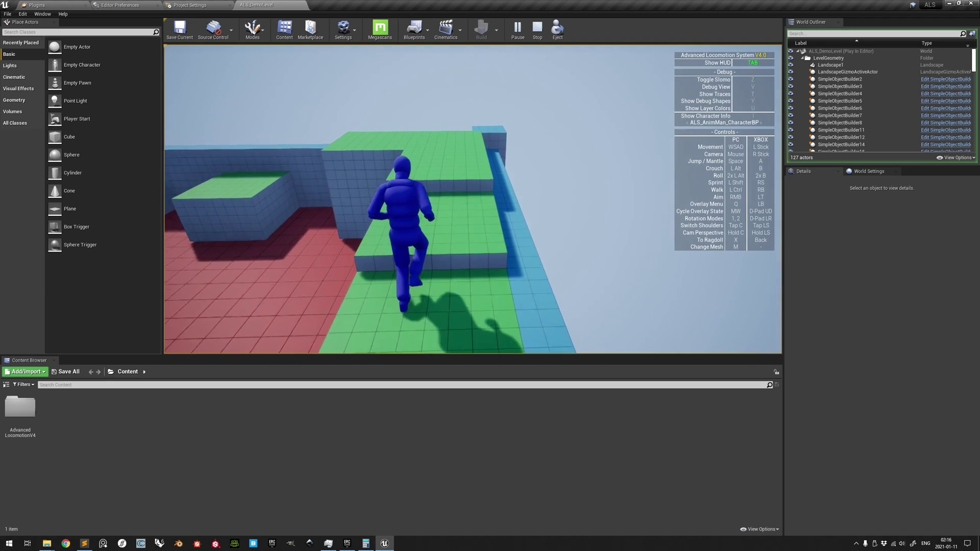
{"action": "key", "text": "w"}
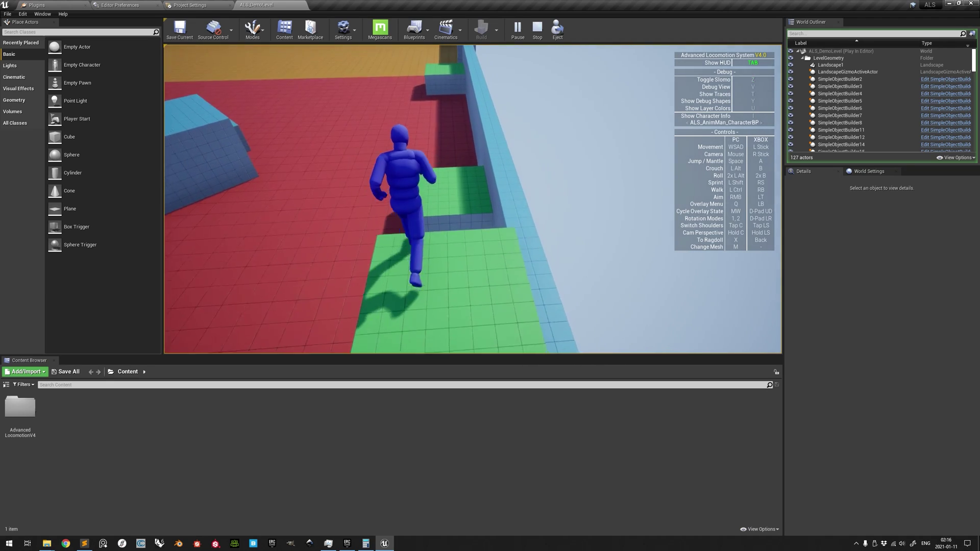
{"action": "key", "text": "space"}
{"action": "key", "text": "x"}
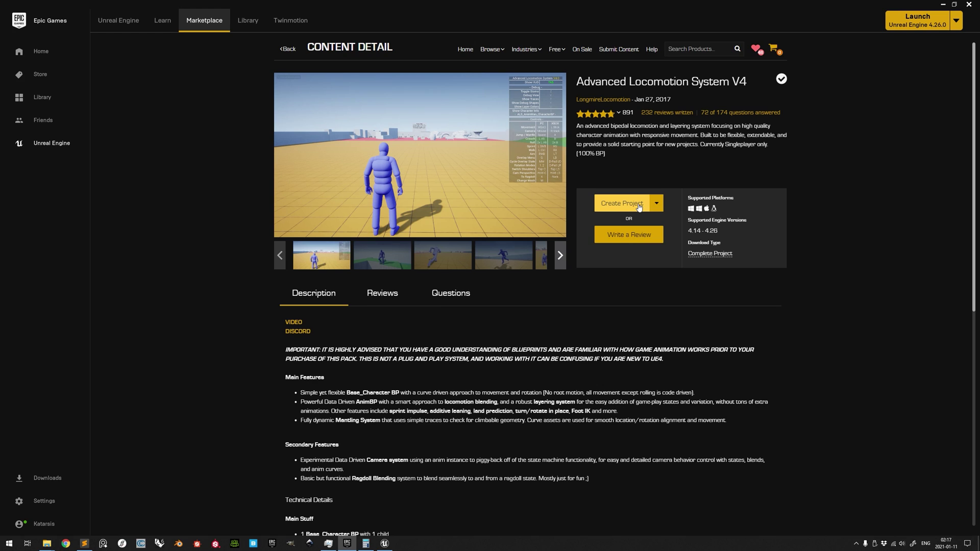
Step: Start a new Advanced Locomotion System project from the Library and name it ALS
{"action": "left_click", "coordinate": [248, 19]}
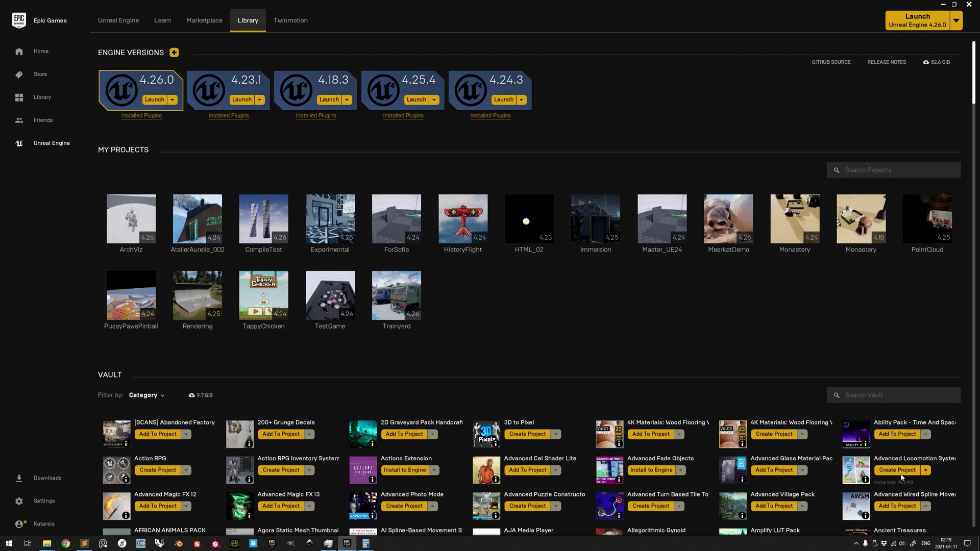
{"action": "left_click", "coordinate": [899, 470]}
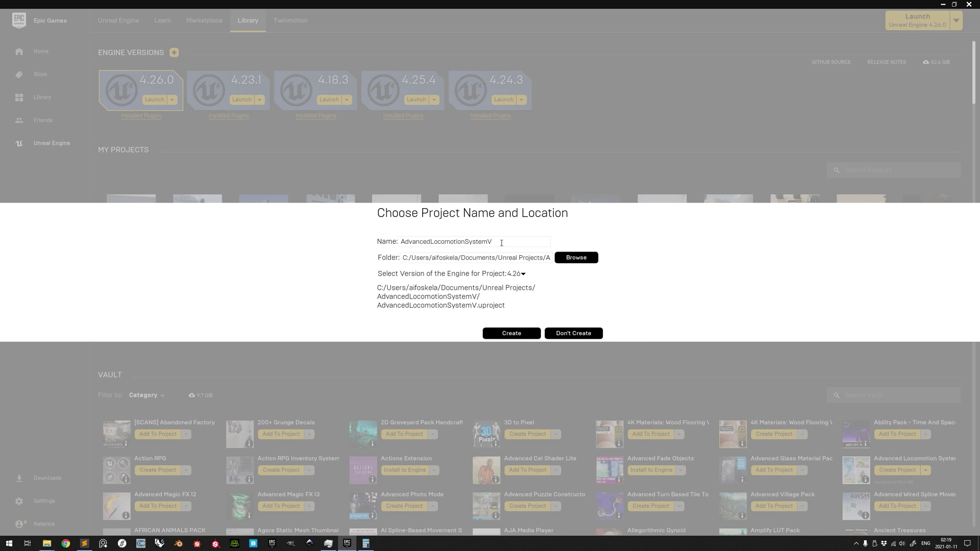
{"action": "left_click_drag", "start_coordinate": [412, 253], "coordinate": [382, 255]}
{"action": "type", "text": "ALS"}
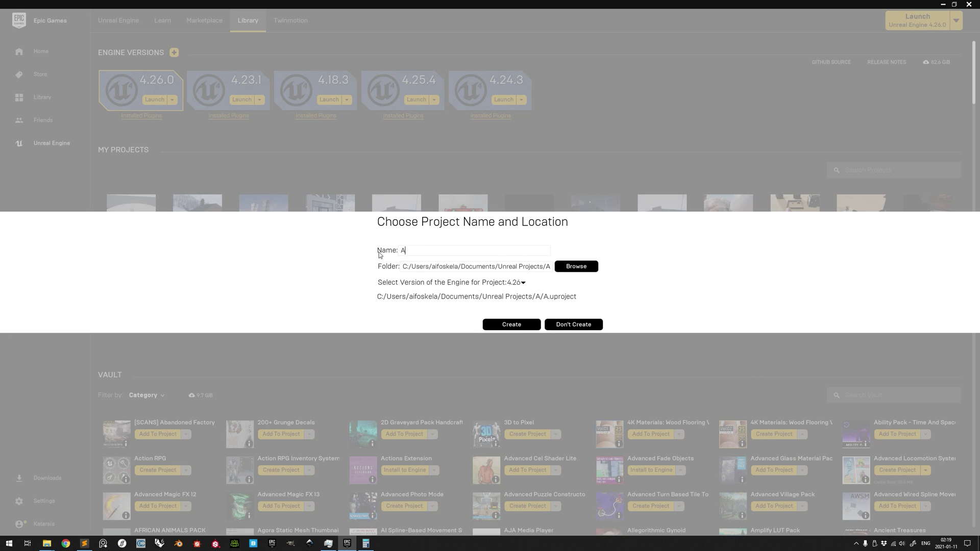
Step: Set the project location to U:/Projects, create the project, and open it
{"action": "left_click", "coordinate": [581, 268]}
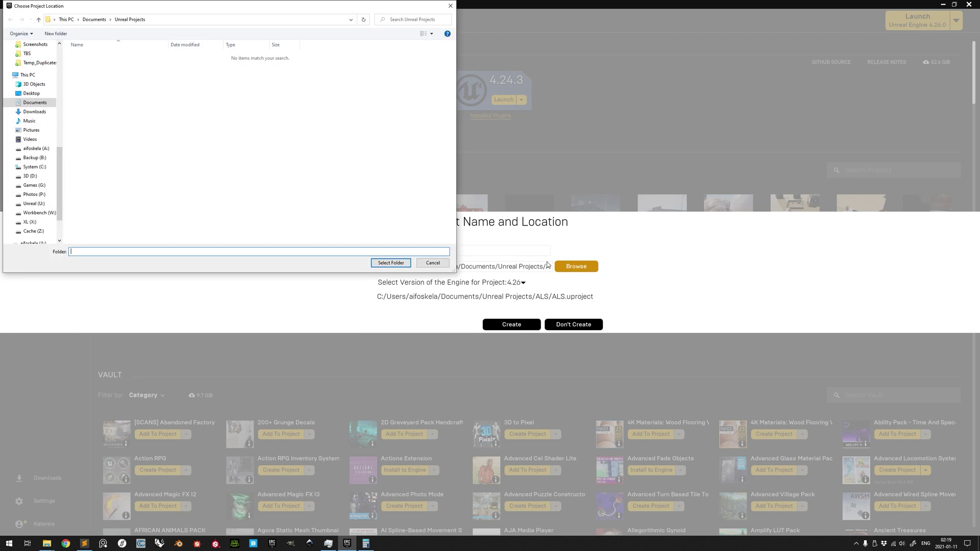
{"action": "left_click", "coordinate": [34, 203]}
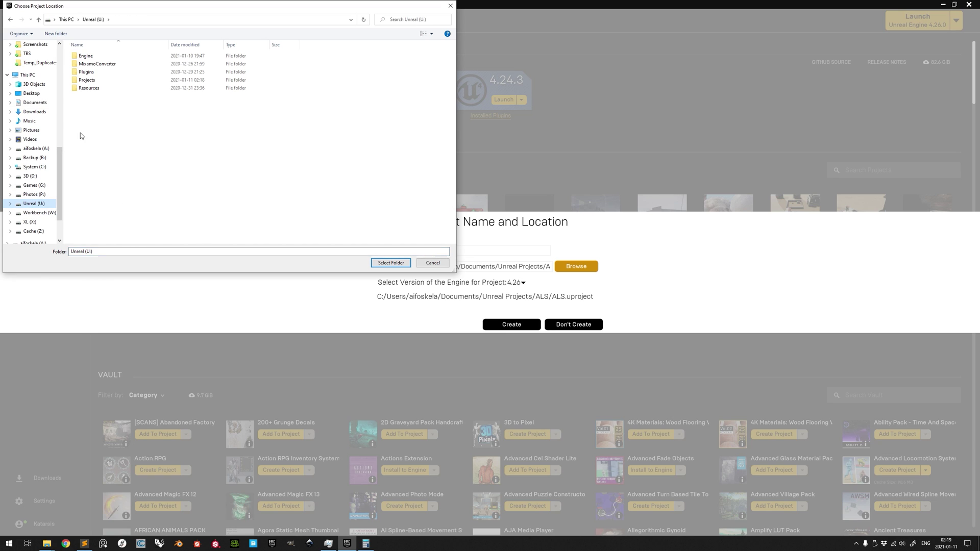
{"action": "double_click", "coordinate": [92, 81]}
{"action": "left_click", "coordinate": [391, 263]}
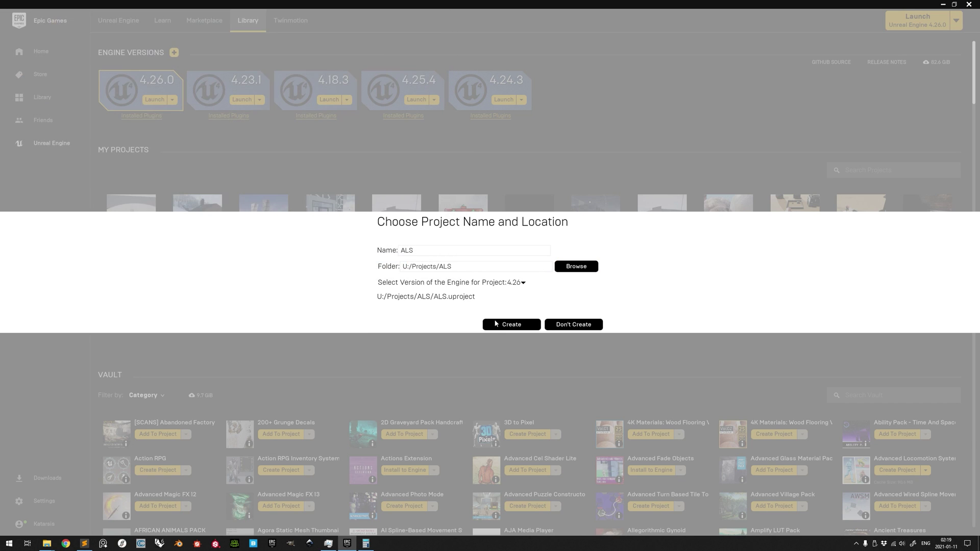
{"action": "left_click", "coordinate": [510, 325]}
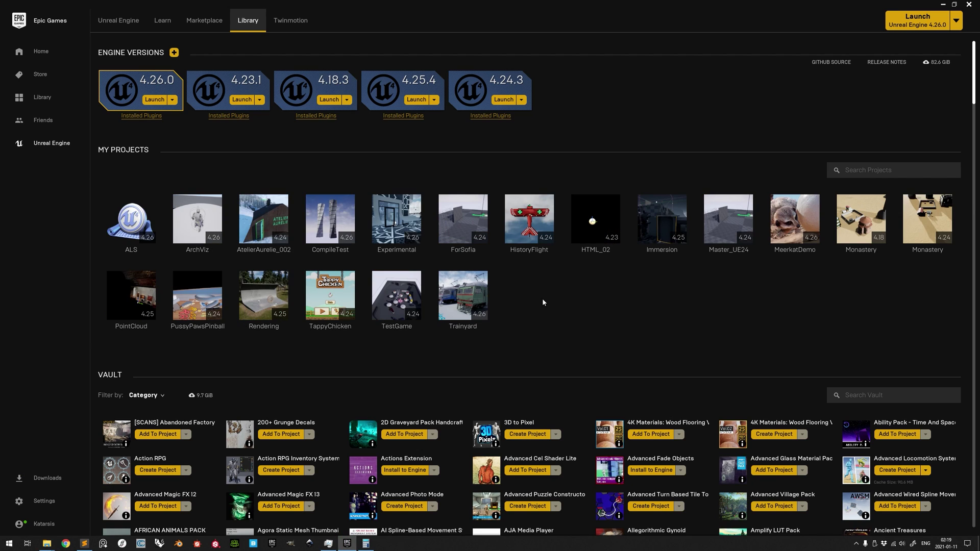
{"action": "double_click", "coordinate": [144, 224]}
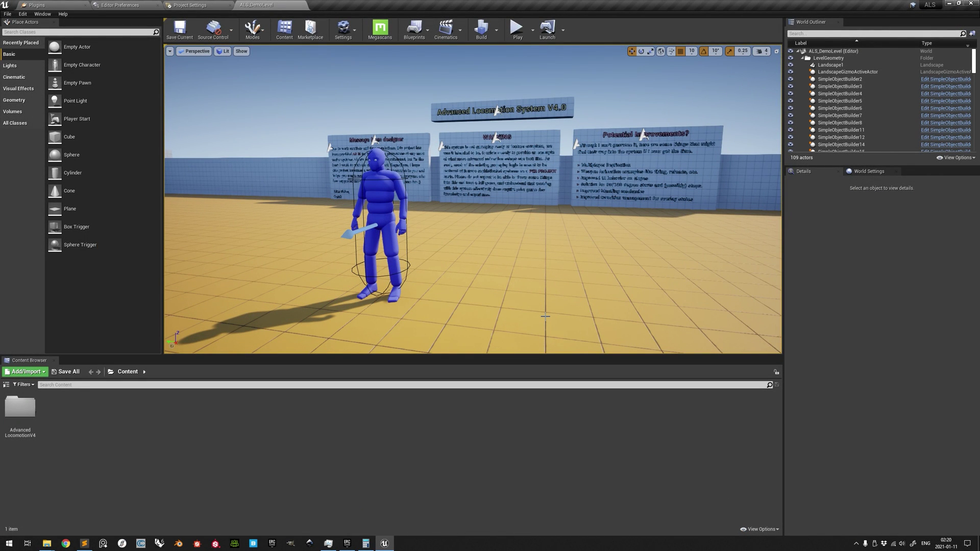
Step: Migrate the AdvancedLocomotionV4 folder and accept the Asset Report's list of assets
{"action": "right_click", "coordinate": [25, 413]}
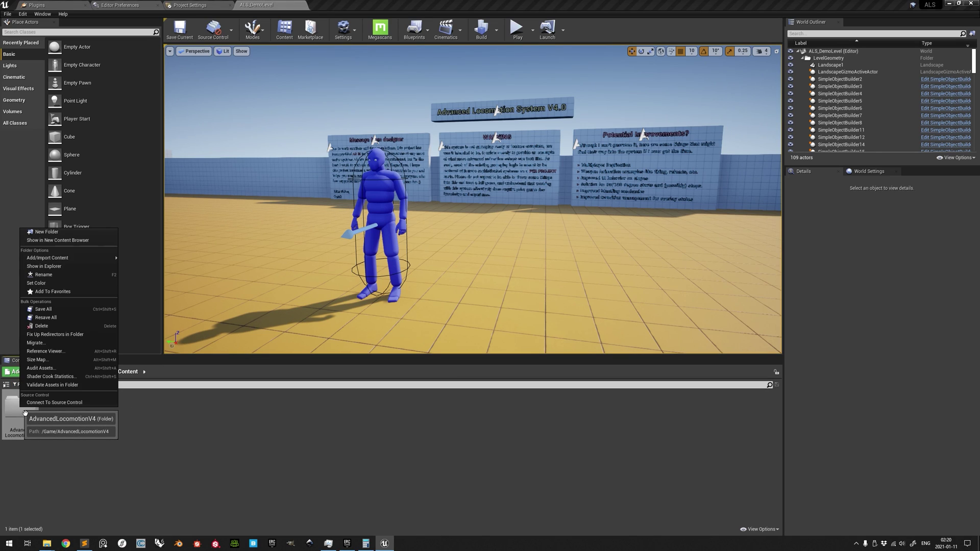
{"action": "left_click", "coordinate": [49, 344]}
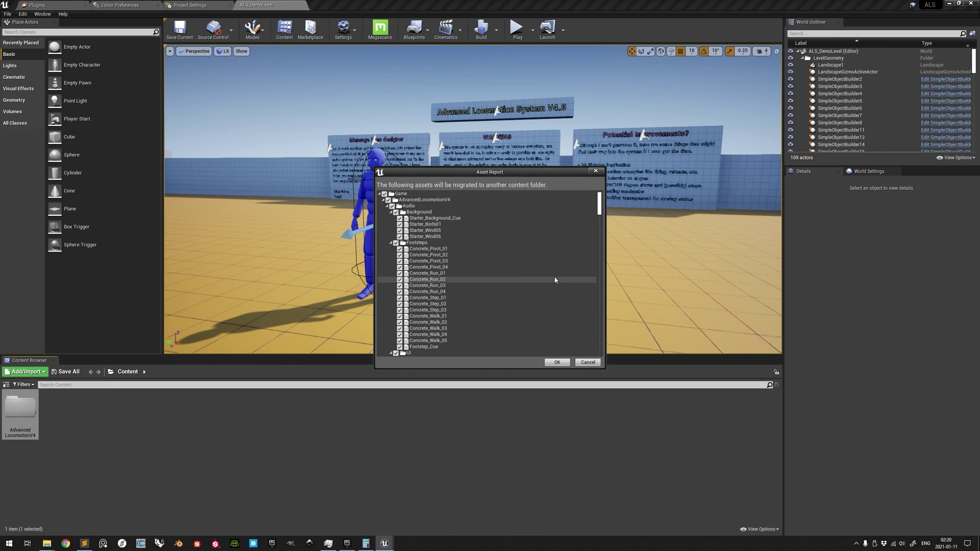
{"action": "left_click_drag", "start_coordinate": [600, 205], "coordinate": [602, 355]}
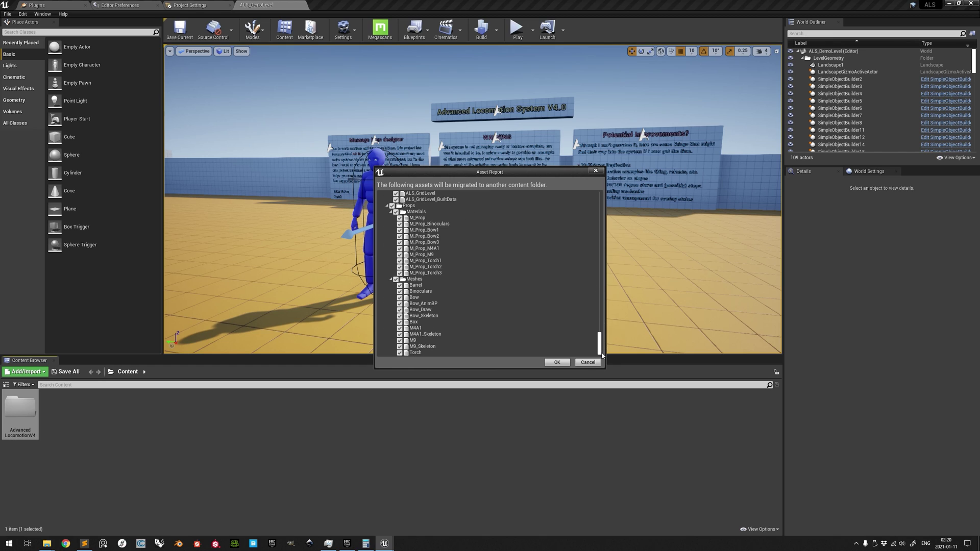
{"action": "left_click", "coordinate": [564, 364]}
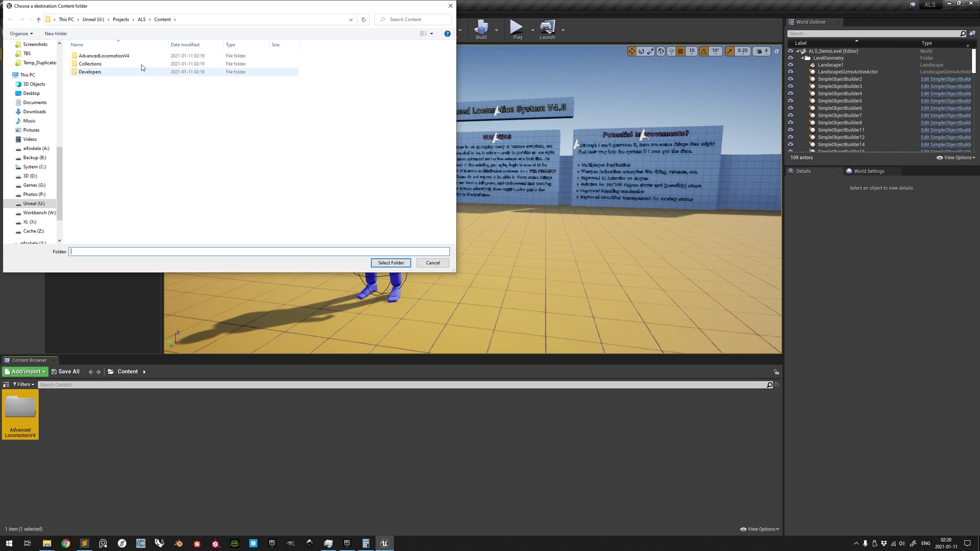
Step: Choose the ArchViz project's Content folder as the migration destination
{"action": "left_click", "coordinate": [121, 19]}
{"action": "double_click", "coordinate": [91, 64]}
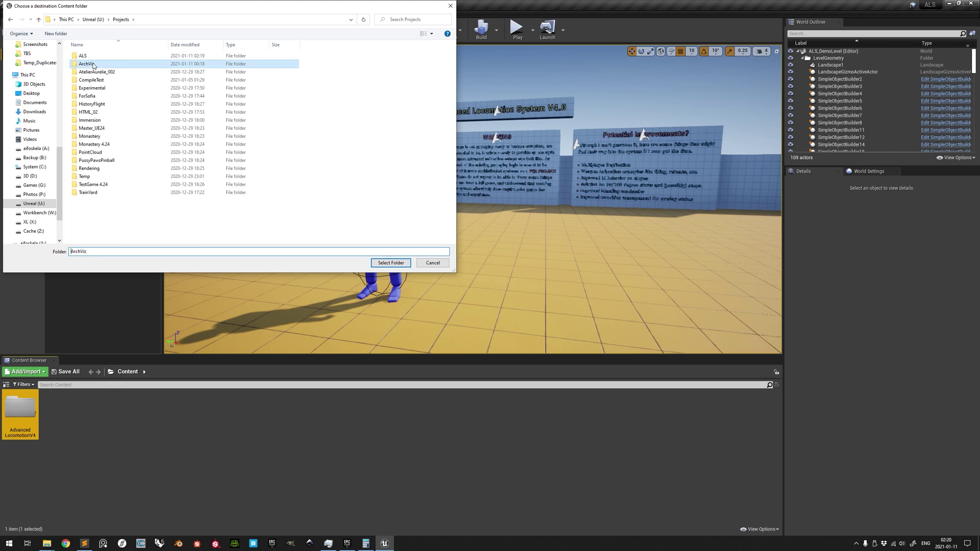
{"action": "left_click", "coordinate": [93, 64]}
{"action": "double_click", "coordinate": [94, 65]}
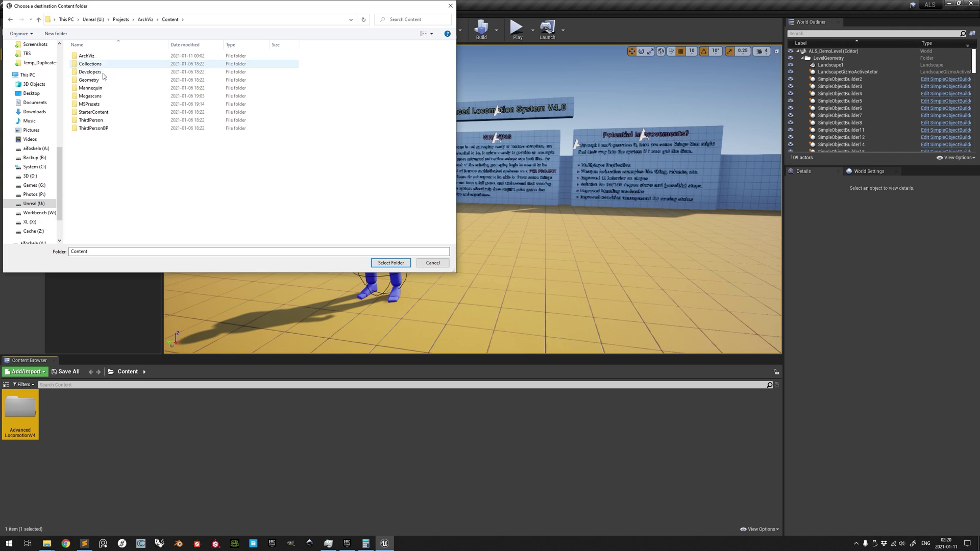
{"action": "left_click", "coordinate": [391, 263]}
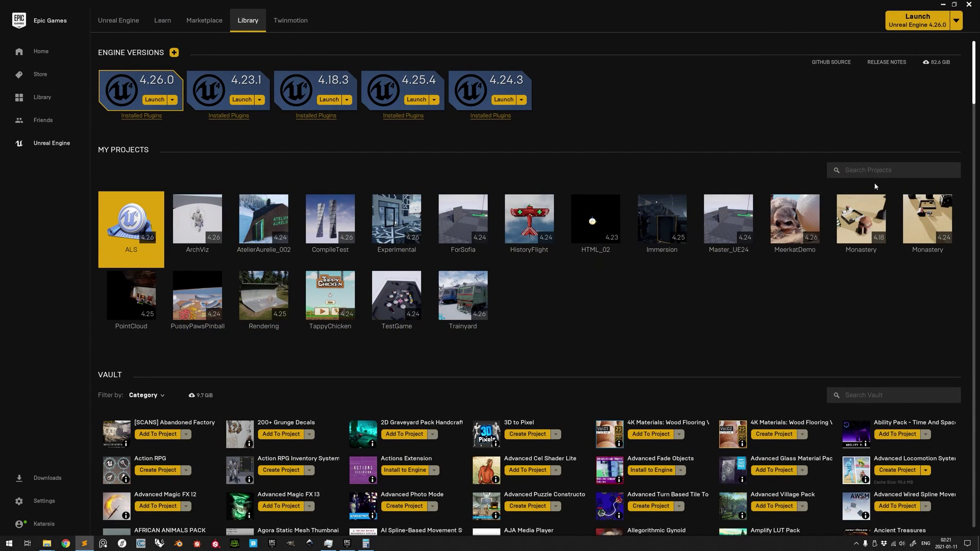
Step: Open the ArchViz project and select ALS_AnimMan_CharacterBP in the AdvancedLocomotionV4 Blueprints folder
{"action": "double_click", "coordinate": [189, 230]}
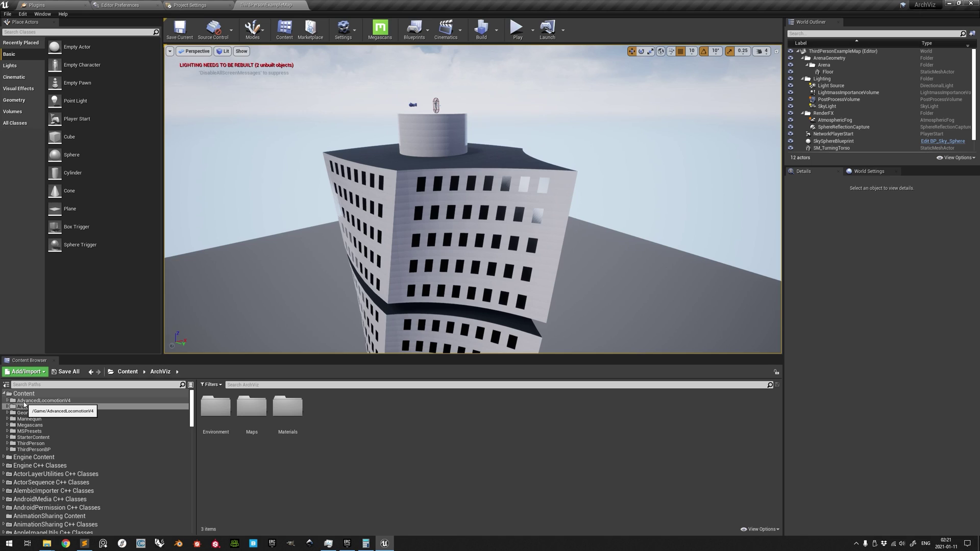
{"action": "left_click", "coordinate": [24, 403]}
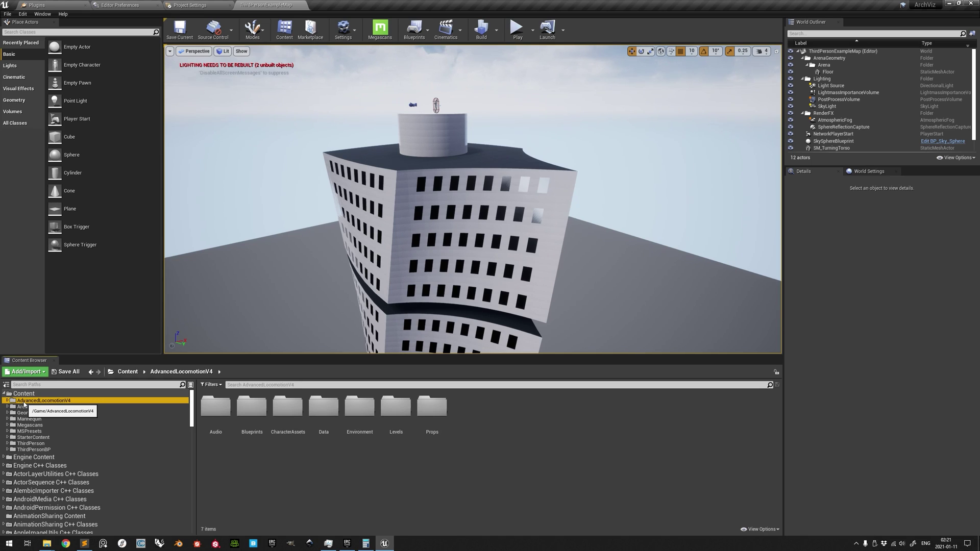
{"action": "double_click", "coordinate": [252, 409]}
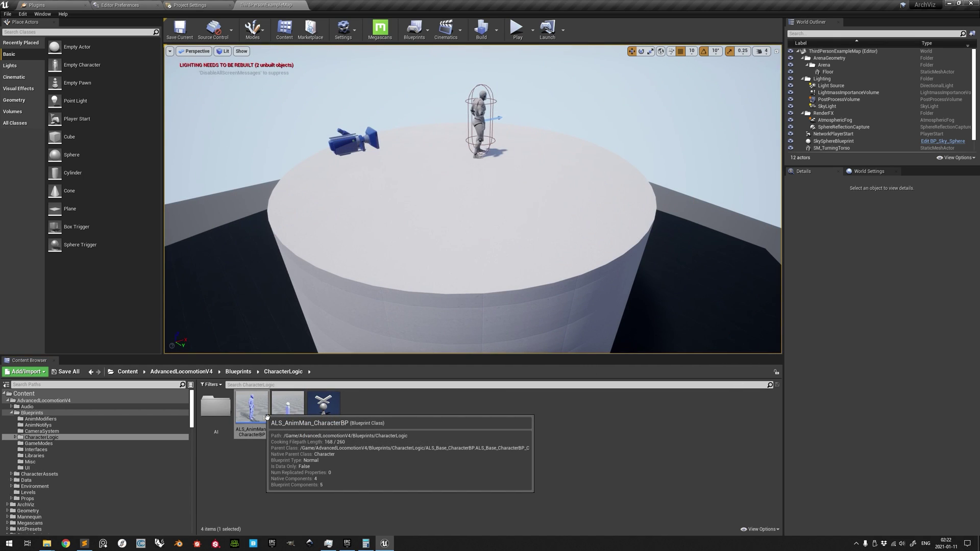
{"action": "left_click", "coordinate": [267, 415]}
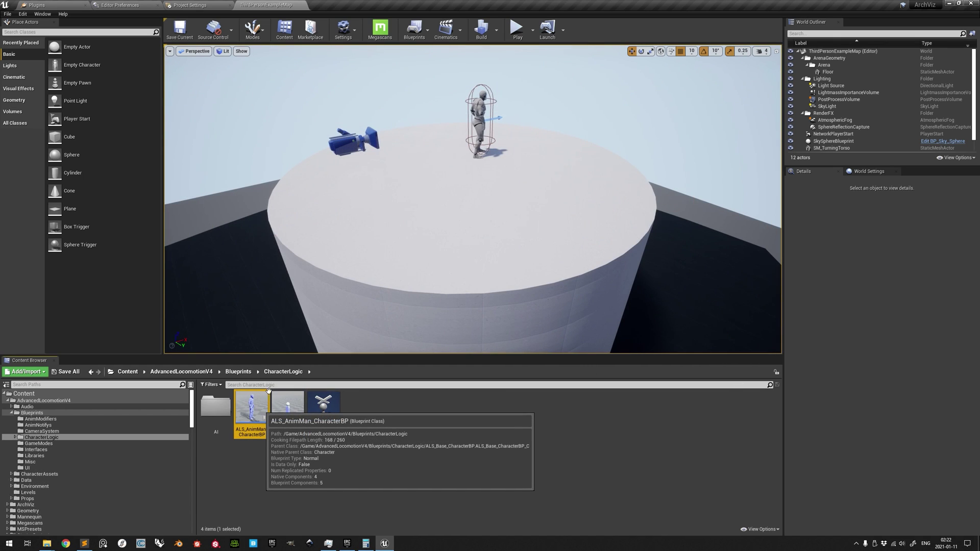
Step: Place the ALS character on the tower rooftop and set ThirdPersonCharacter's Auto Possess Player to Disabled
{"action": "left_click_drag", "start_coordinate": [394, 245], "coordinate": [431, 176]}
{"action": "left_click", "coordinate": [494, 123]}
{"action": "left_click", "coordinate": [495, 122]}
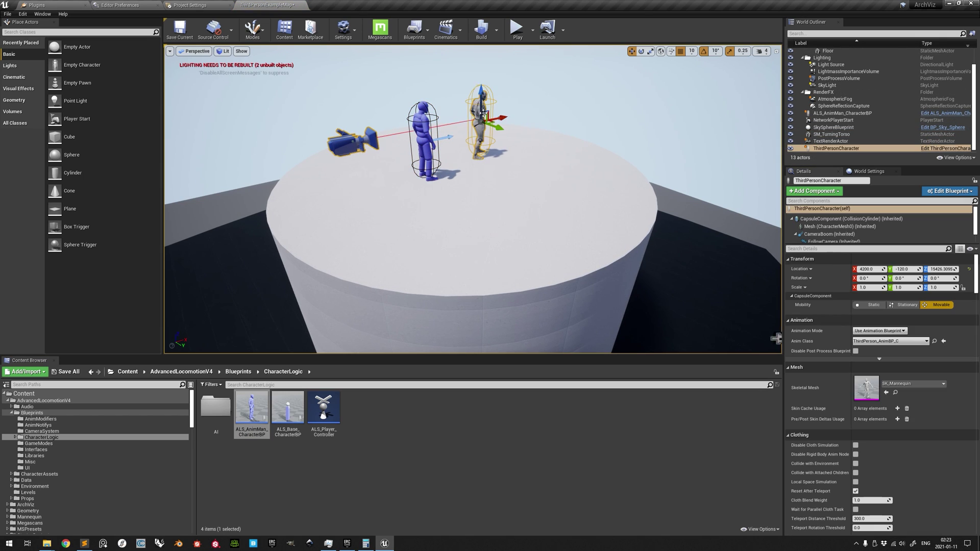
{"action": "left_click_drag", "start_coordinate": [976, 269], "coordinate": [974, 510]}
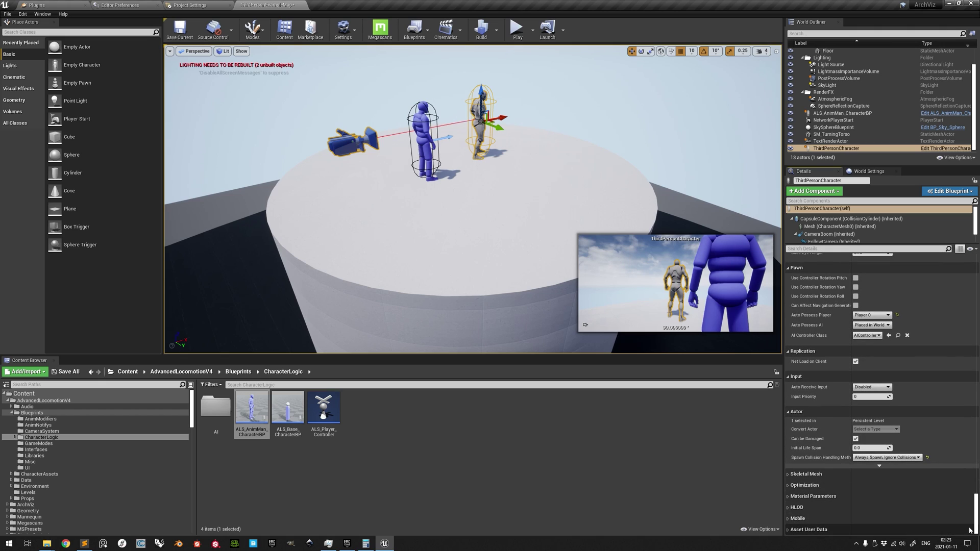
{"action": "left_click", "coordinate": [872, 315]}
{"action": "left_click", "coordinate": [879, 327]}
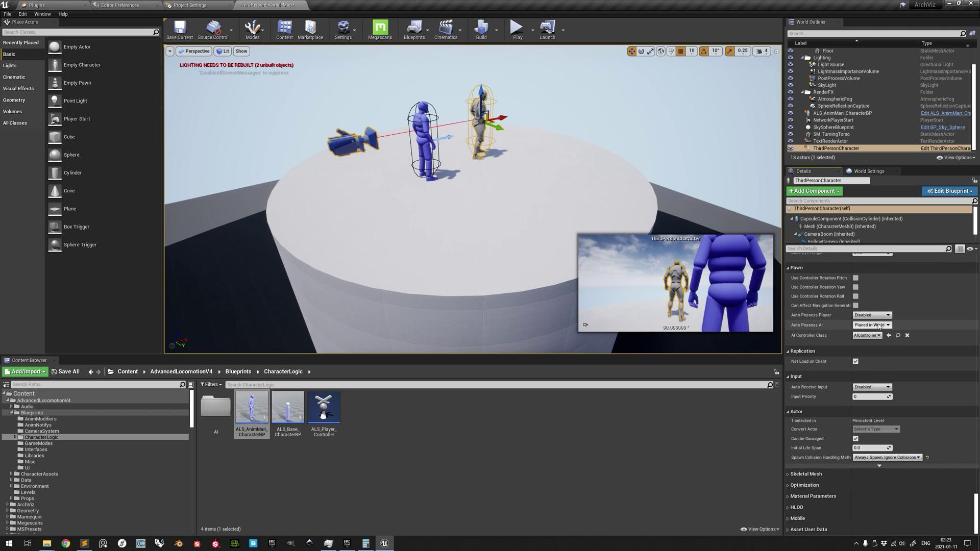
Step: Set the placed ALS character's Auto Possess Player to Player 0
{"action": "left_click", "coordinate": [437, 130]}
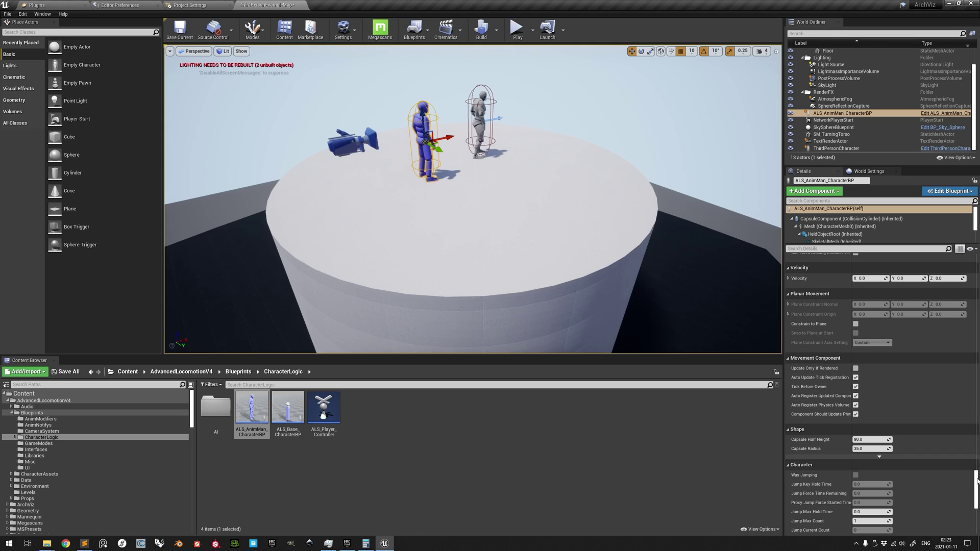
{"action": "left_click_drag", "start_coordinate": [977, 480], "coordinate": [977, 506]}
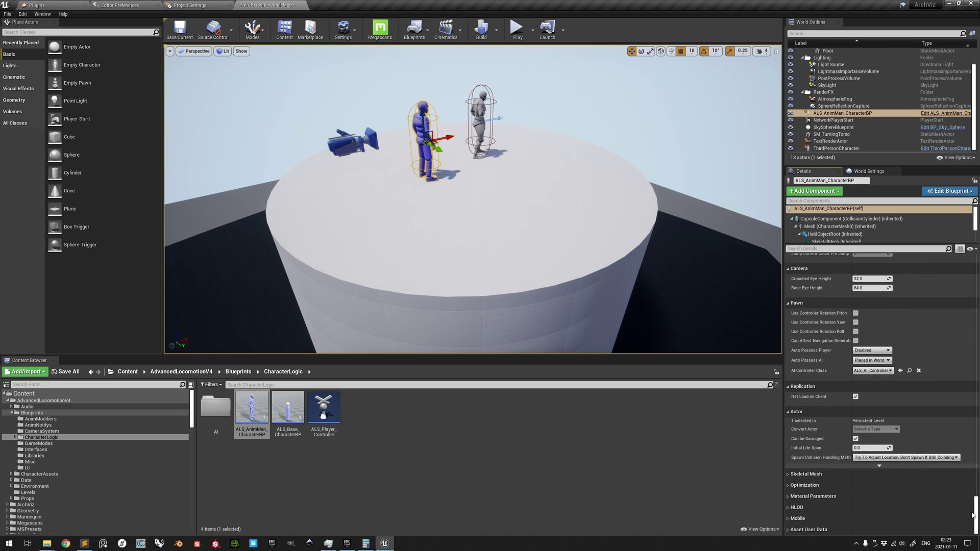
{"action": "left_click", "coordinate": [880, 352]}
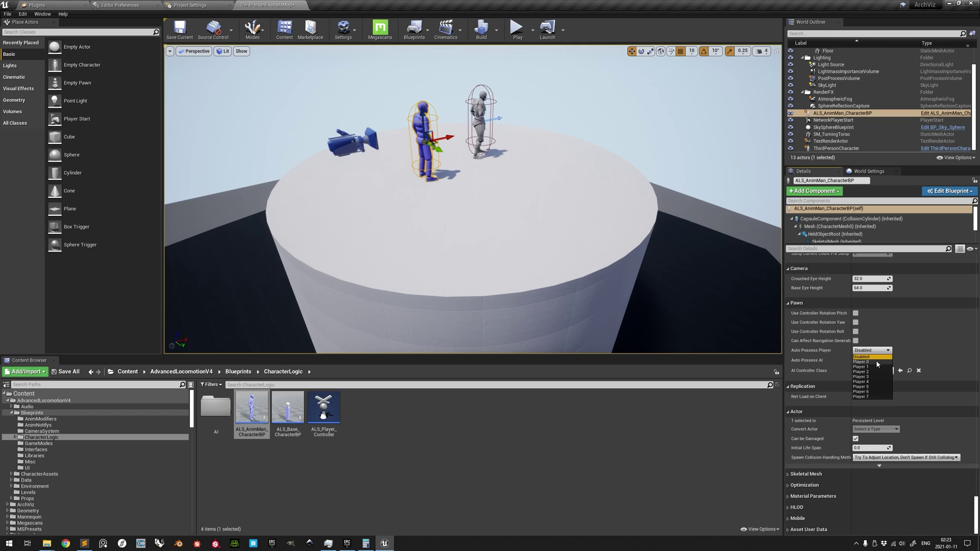
{"action": "left_click", "coordinate": [876, 363]}
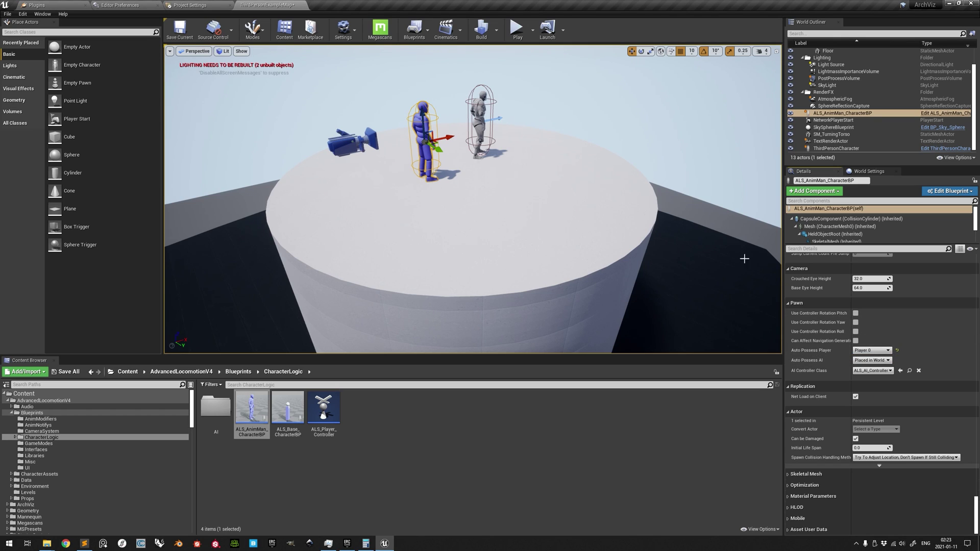
{"action": "left_click", "coordinate": [518, 31]}
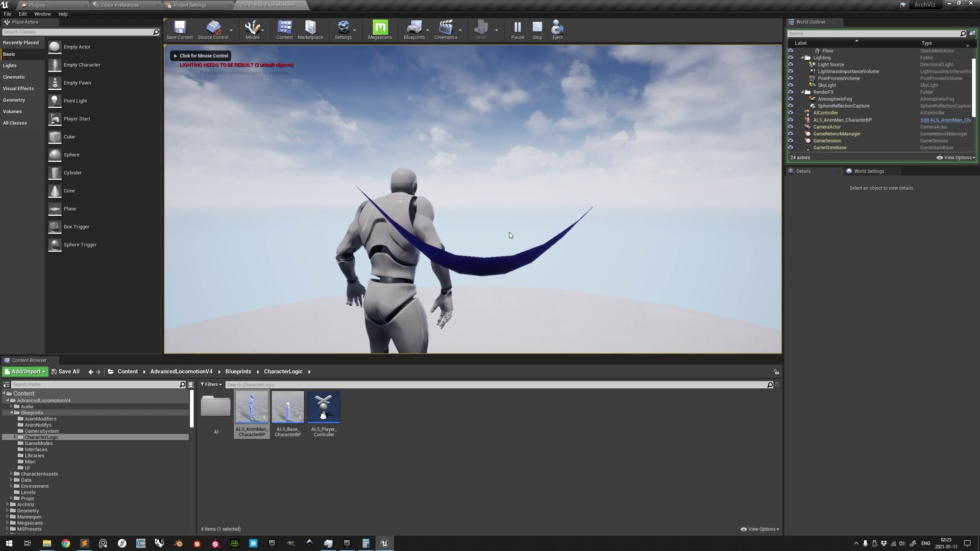
{"action": "left_click", "coordinate": [508, 234]}
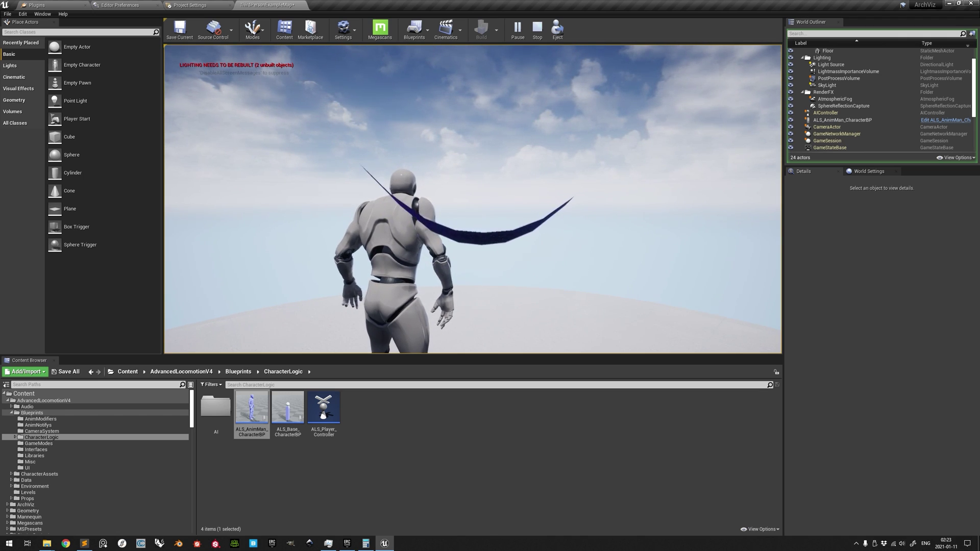
{"action": "key", "text": "F8"}
{"action": "key", "text": "Escape"}
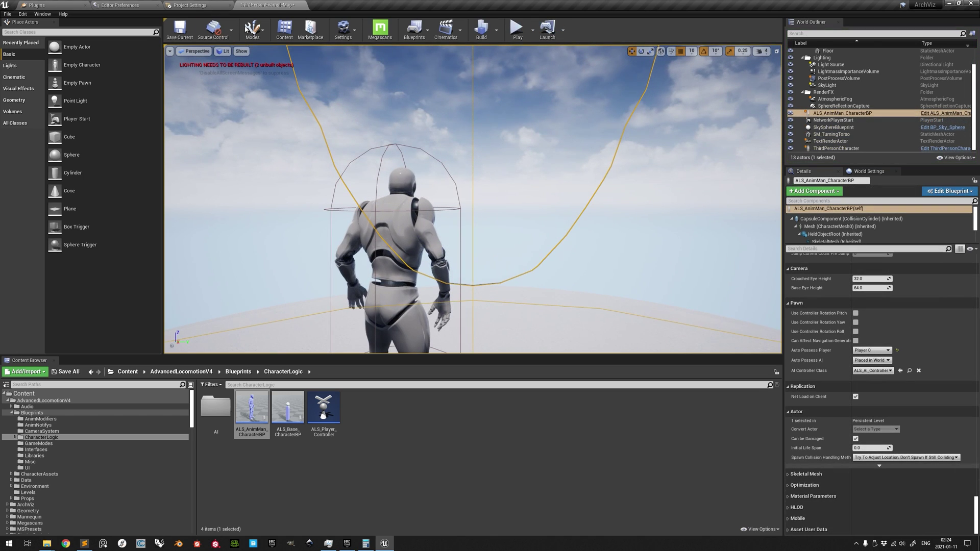
Step: In Maps & Modes, try ALS_GameMode_SP, then revert the default game mode to ThirdPersonGameMode
{"action": "left_click", "coordinate": [348, 38]}
{"action": "left_click", "coordinate": [358, 63]}
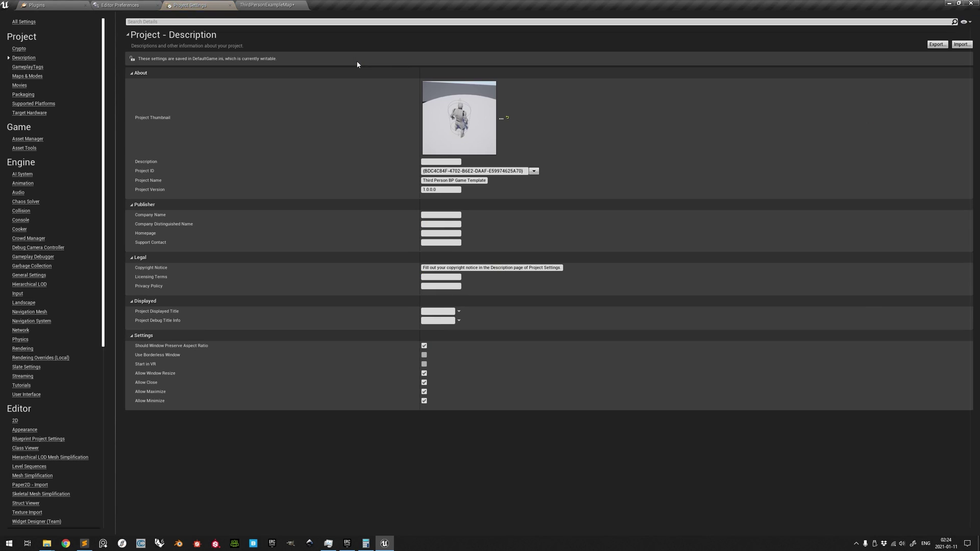
{"action": "left_click", "coordinate": [28, 76]}
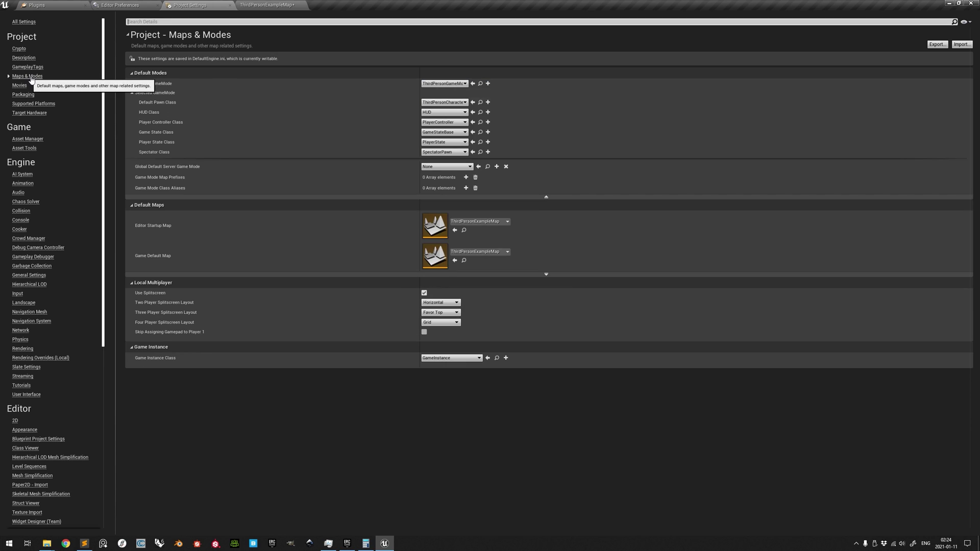
{"action": "left_click", "coordinate": [435, 84]}
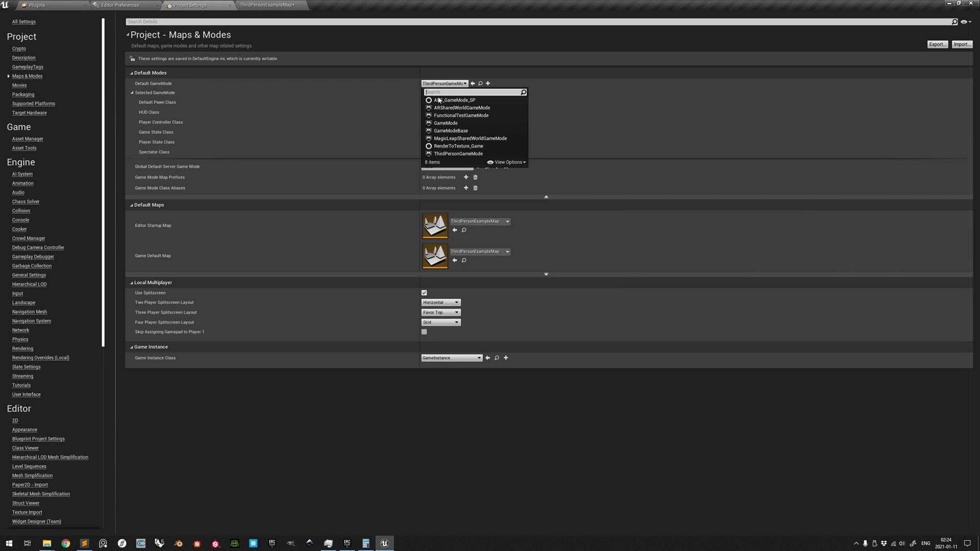
{"action": "left_click", "coordinate": [441, 101]}
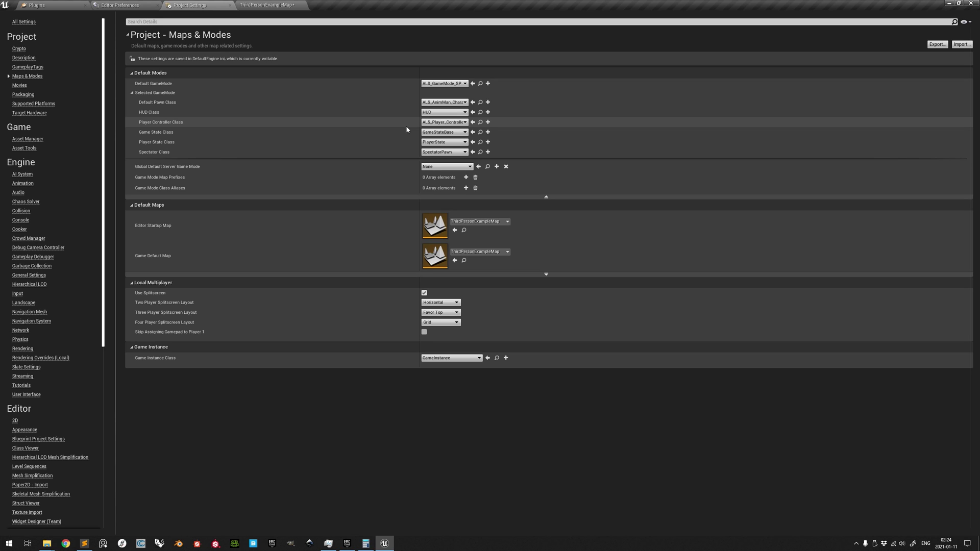
{"action": "left_click", "coordinate": [442, 83]}
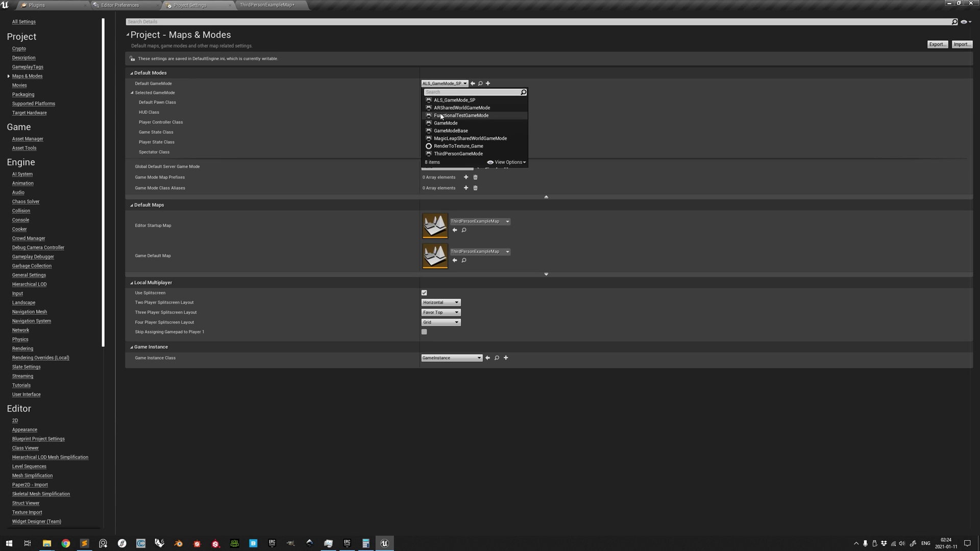
{"action": "left_click", "coordinate": [449, 154]}
Step: Set Default Pawn Class to ALS_AnimMan_CharacterBP and Player Controller Class to ALS_Player_Controller
{"action": "left_click", "coordinate": [444, 102]}
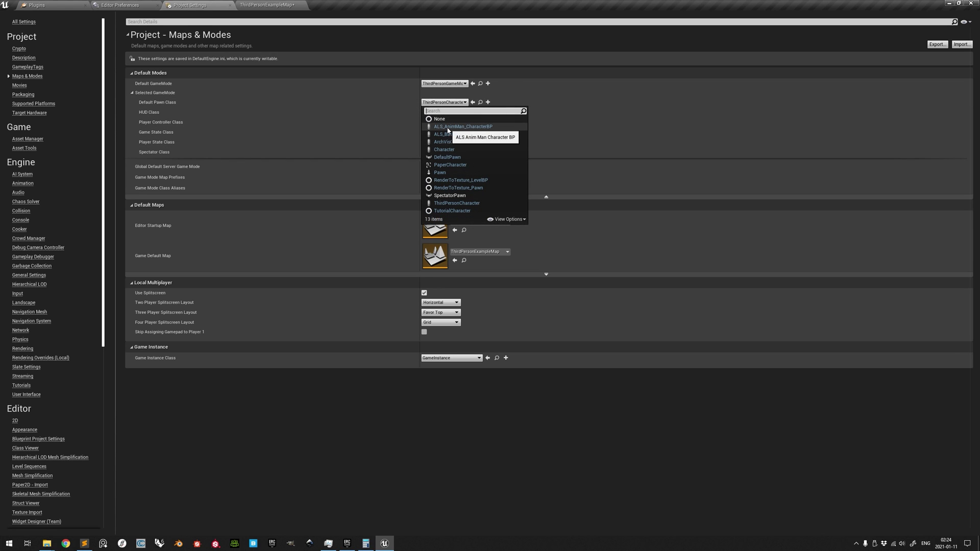
{"action": "left_click", "coordinate": [448, 127]}
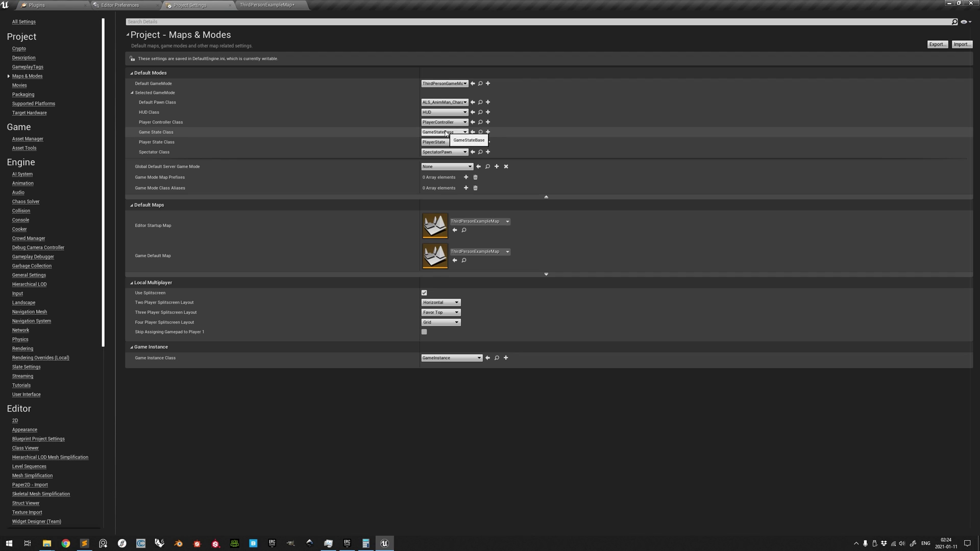
{"action": "left_click", "coordinate": [444, 123]}
{"action": "left_click", "coordinate": [442, 139]}
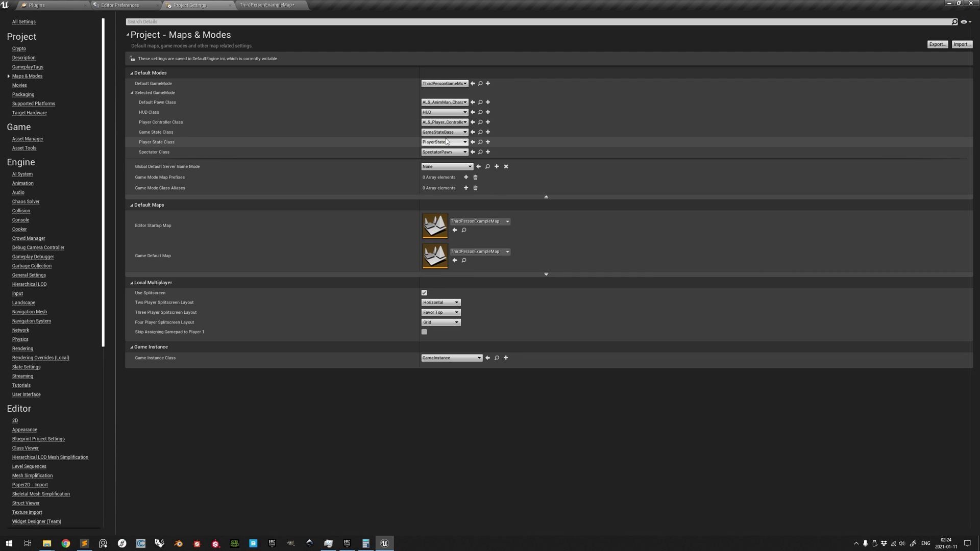
Step: Play the level as the ALS character, hiding and showing the HUD help panels with Tab
{"action": "left_click", "coordinate": [252, 4]}
{"action": "left_click", "coordinate": [517, 28]}
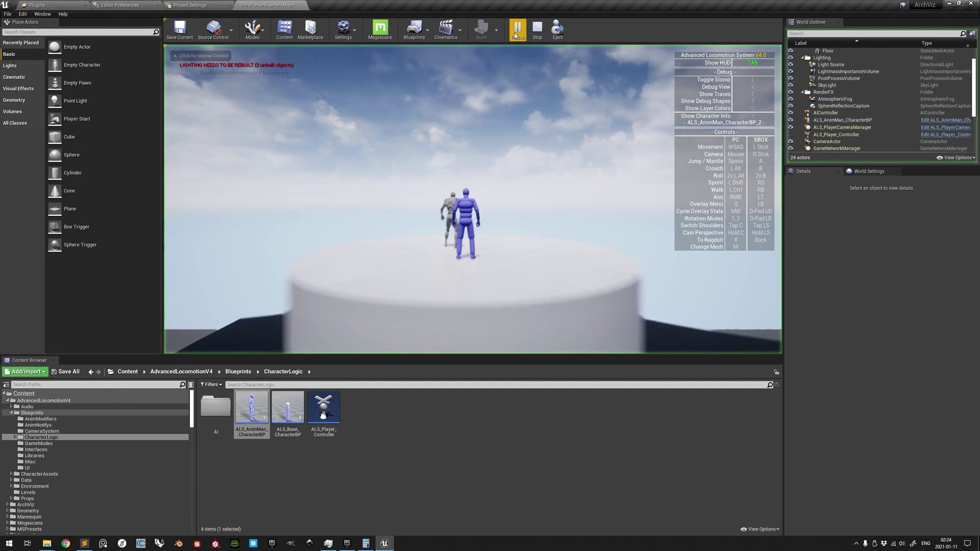
{"action": "left_click", "coordinate": [534, 199]}
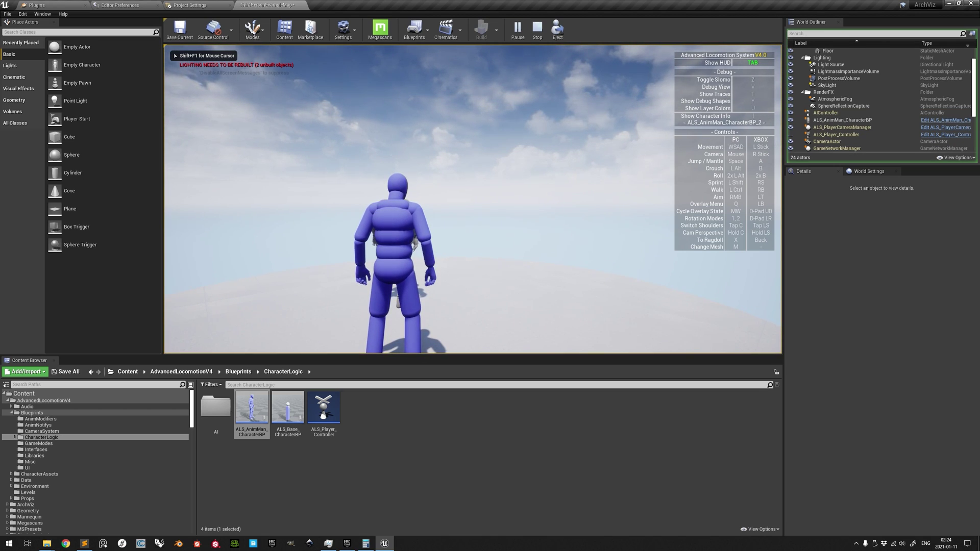
{"action": "key", "text": "Tab"}
{"action": "key", "text": "Tab"}
{"action": "key", "text": "Tab"}
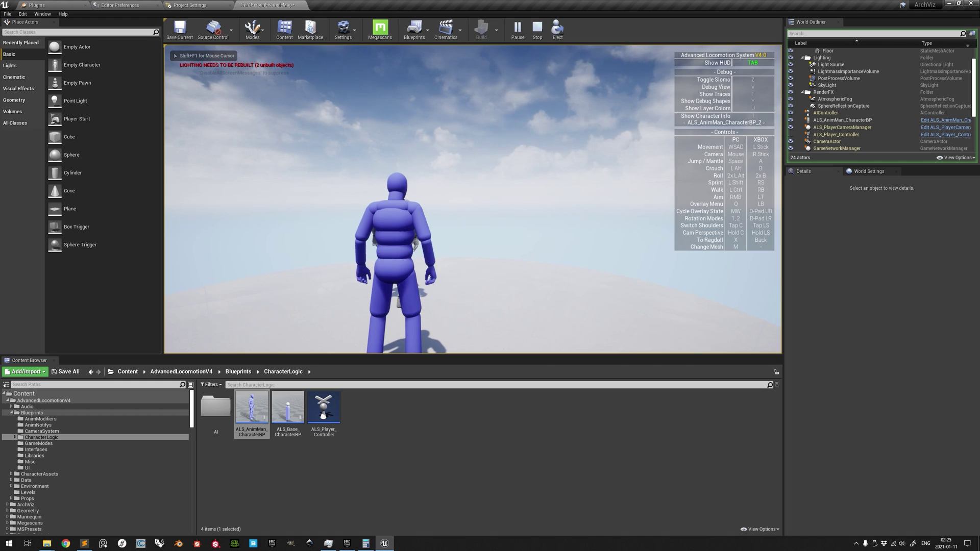
{"action": "key", "text": "Tab"}
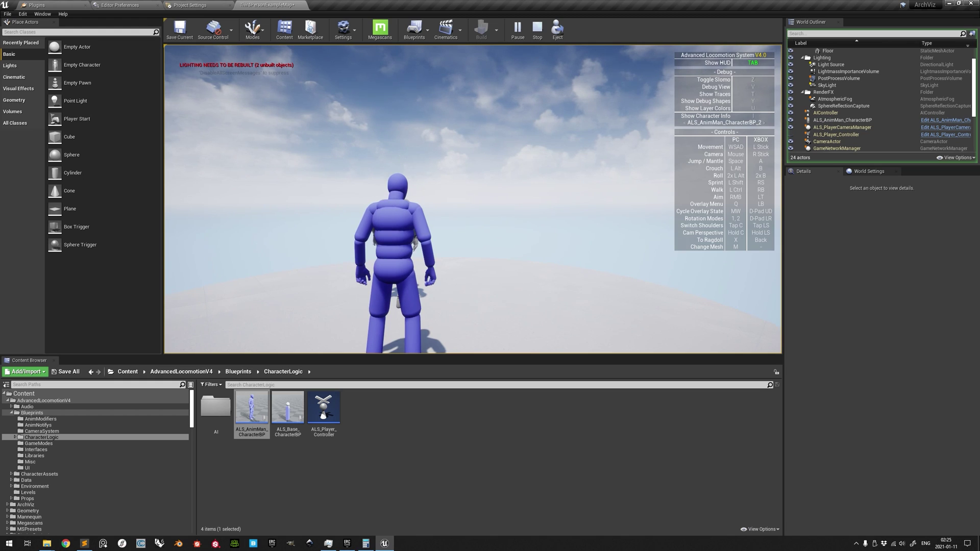
{"action": "key", "text": "Escape"}
{"action": "left_click", "coordinate": [341, 25]}
Step: Show the template project's Input settings with axis mappings, action mappings and Jump's bindings expanded
{"action": "left_click", "coordinate": [357, 60]}
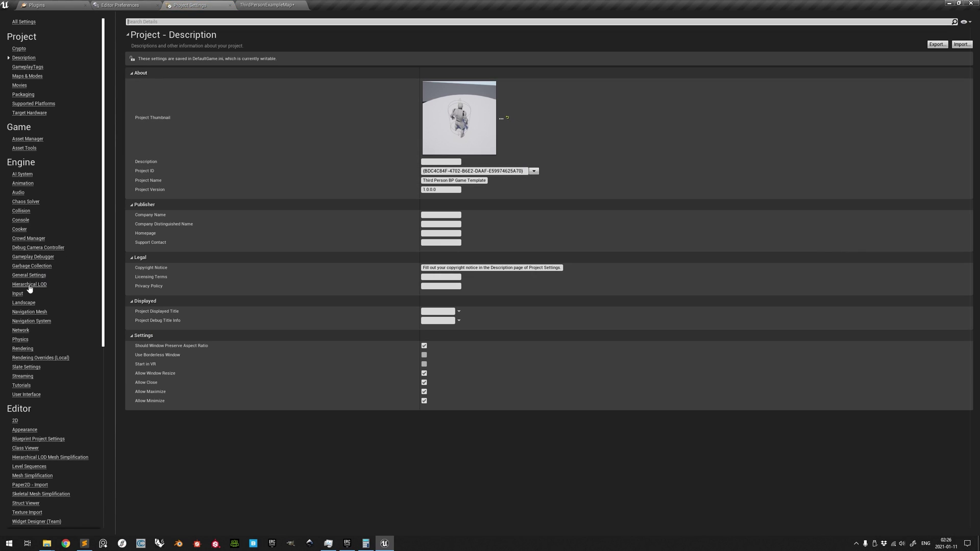
{"action": "left_click", "coordinate": [18, 294]}
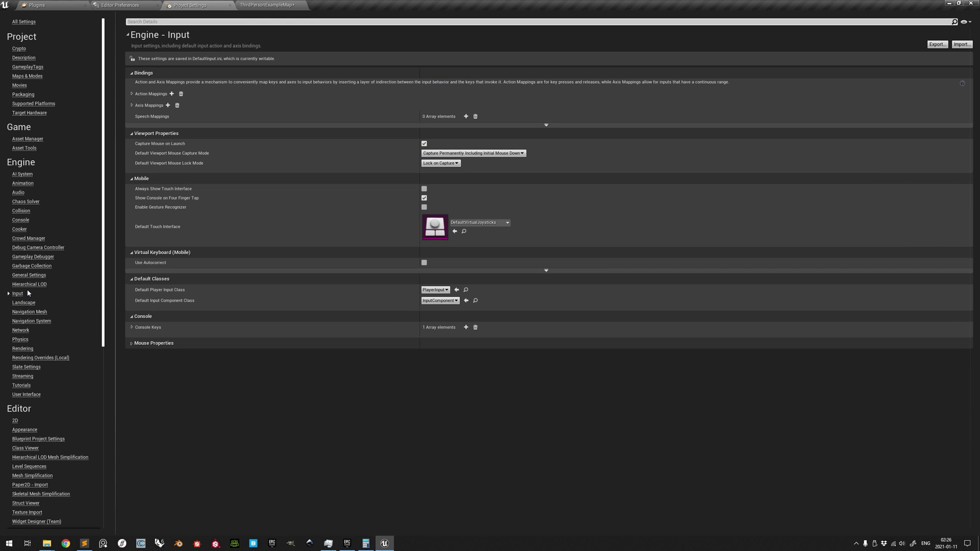
{"action": "left_click", "coordinate": [132, 106]}
{"action": "left_click", "coordinate": [132, 95]}
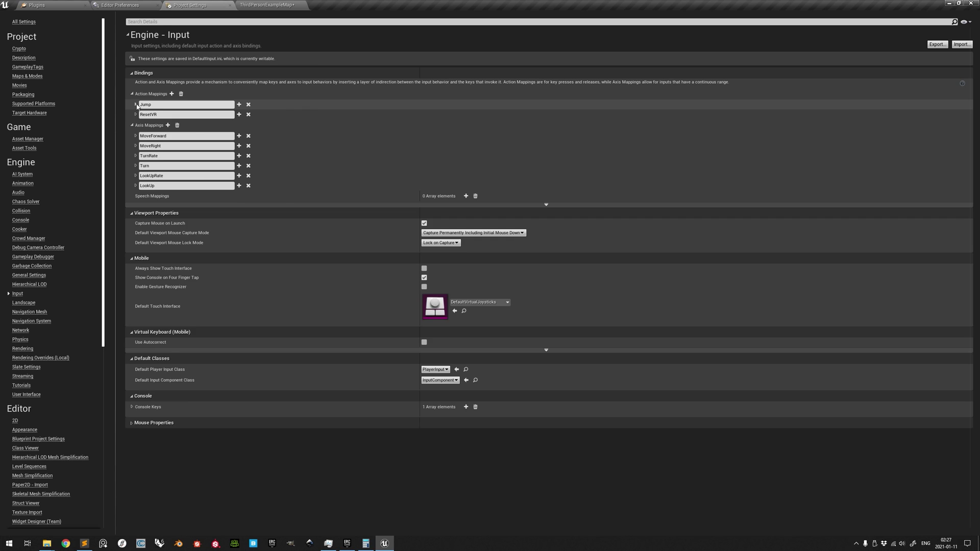
{"action": "left_click", "coordinate": [136, 105]}
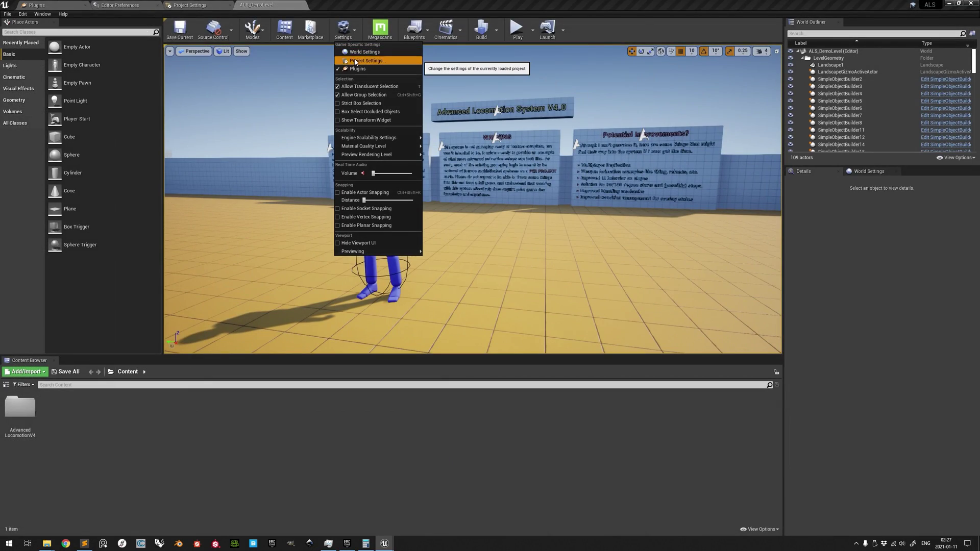
Step: Expand the ALS project's Input axis and action mappings and copy the JumpAction name
{"action": "left_click", "coordinate": [352, 59]}
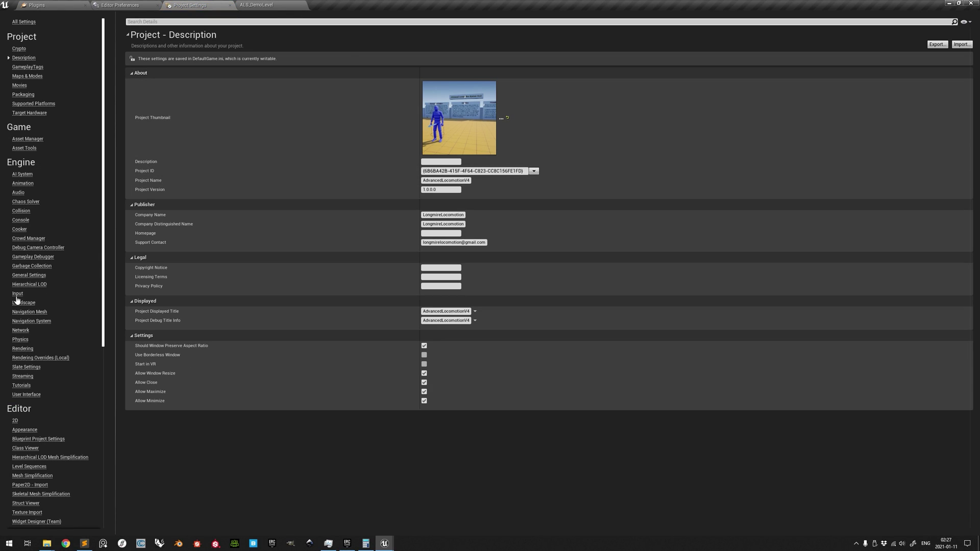
{"action": "left_click", "coordinate": [18, 293]}
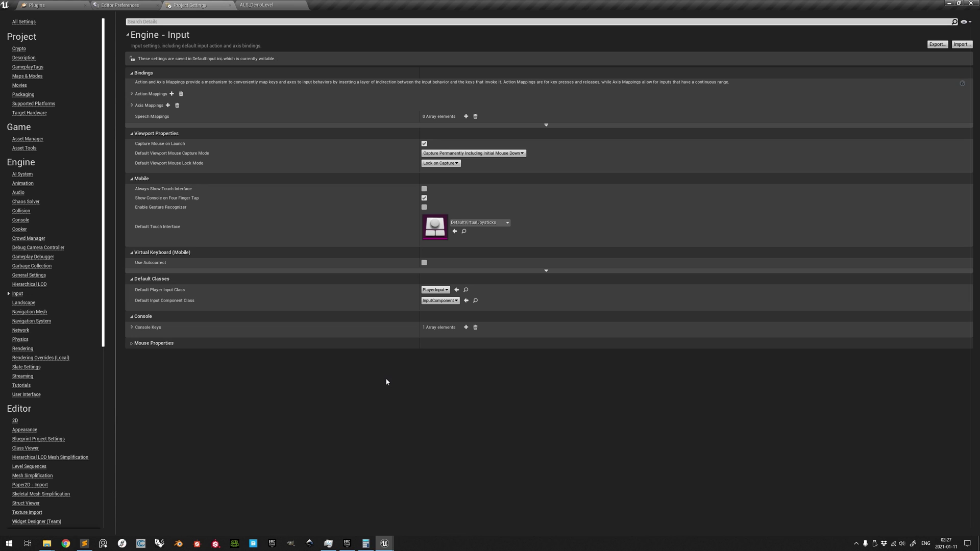
{"action": "left_click", "coordinate": [132, 106]}
{"action": "left_click", "coordinate": [132, 93]}
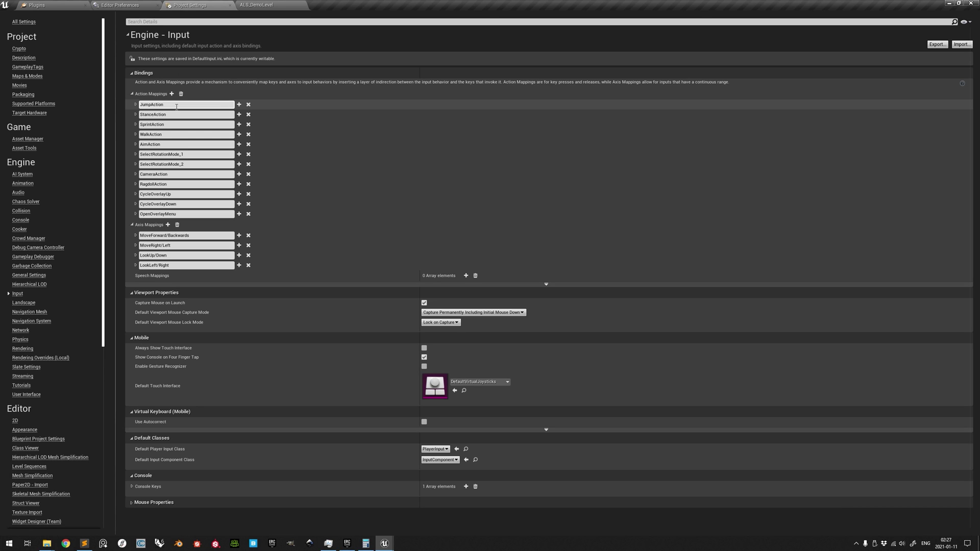
{"action": "left_click_drag", "start_coordinate": [177, 106], "coordinate": [140, 108]}
{"action": "key", "text": "alt+Tab"}
{"action": "key", "text": "alt+Tab"}
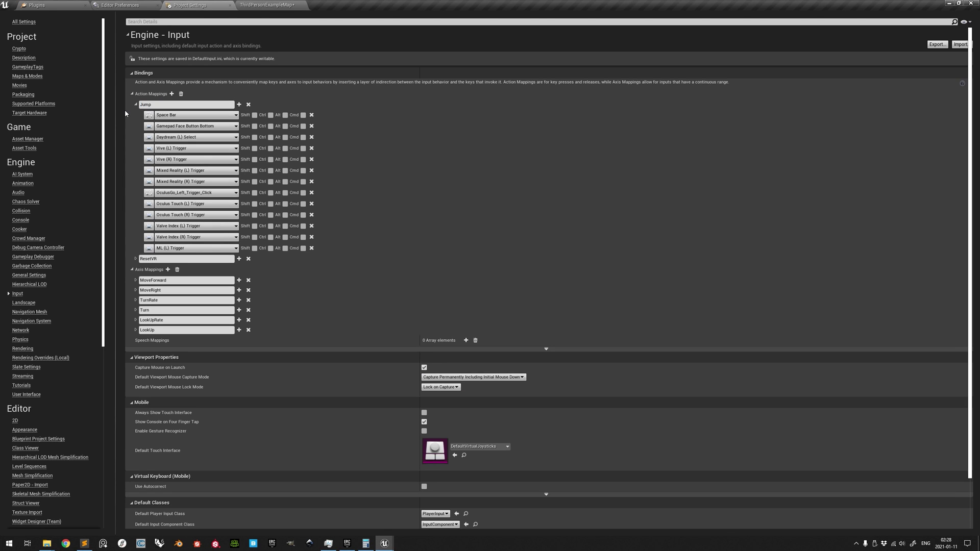
Step: Rename the Jump mapping to JumpAction, then go back to the template's level editor
{"action": "left_click", "coordinate": [168, 108]}
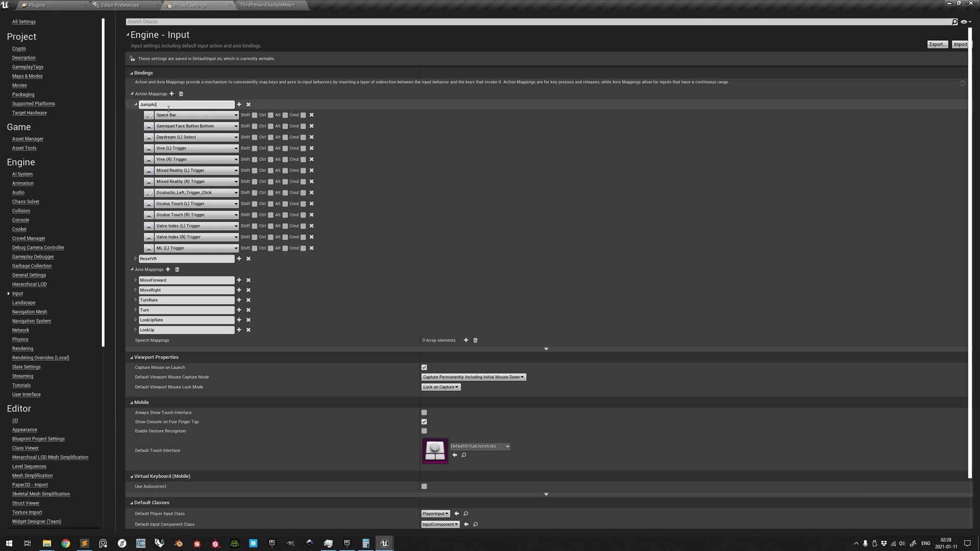
{"action": "left_click", "coordinate": [267, 5]}
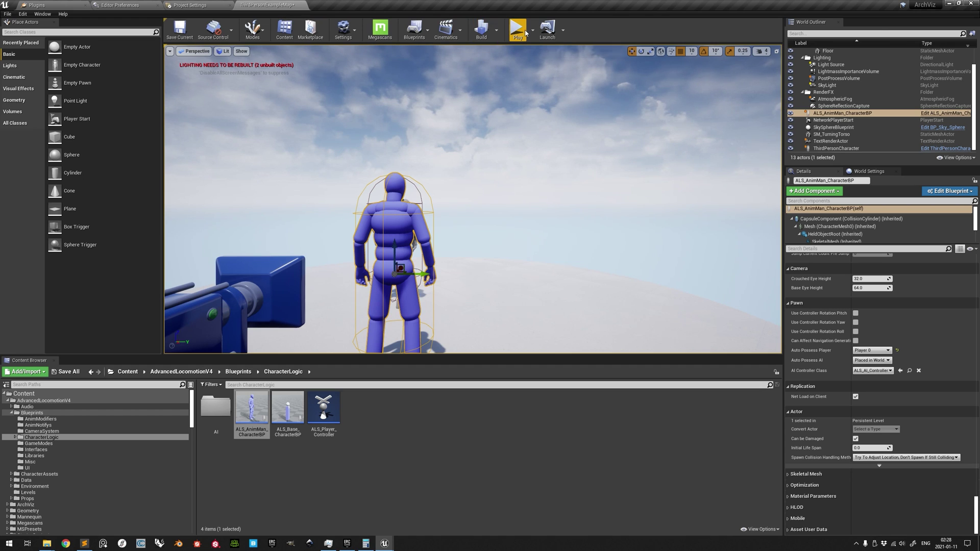
{"action": "left_click", "coordinate": [524, 32]}
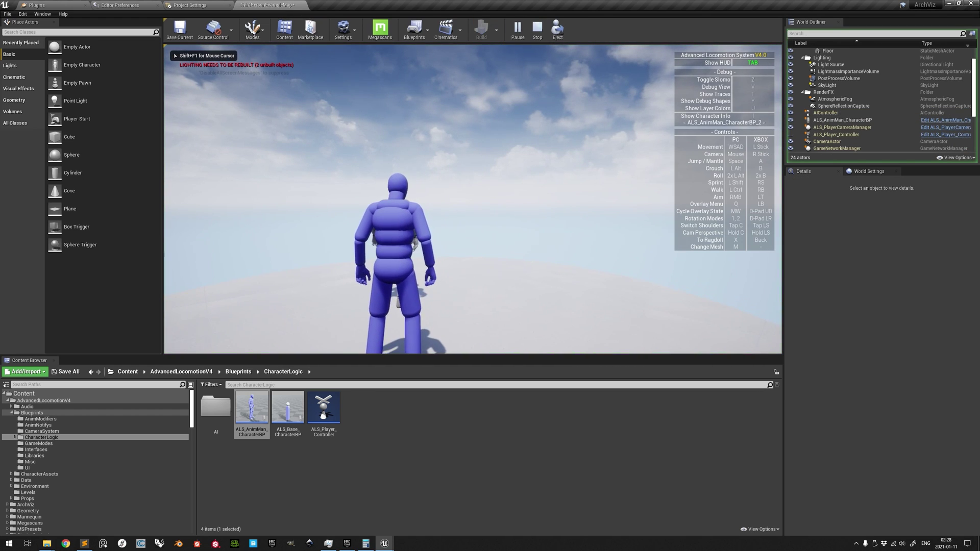
{"action": "key", "text": "w"}
{"action": "key", "text": "space"}
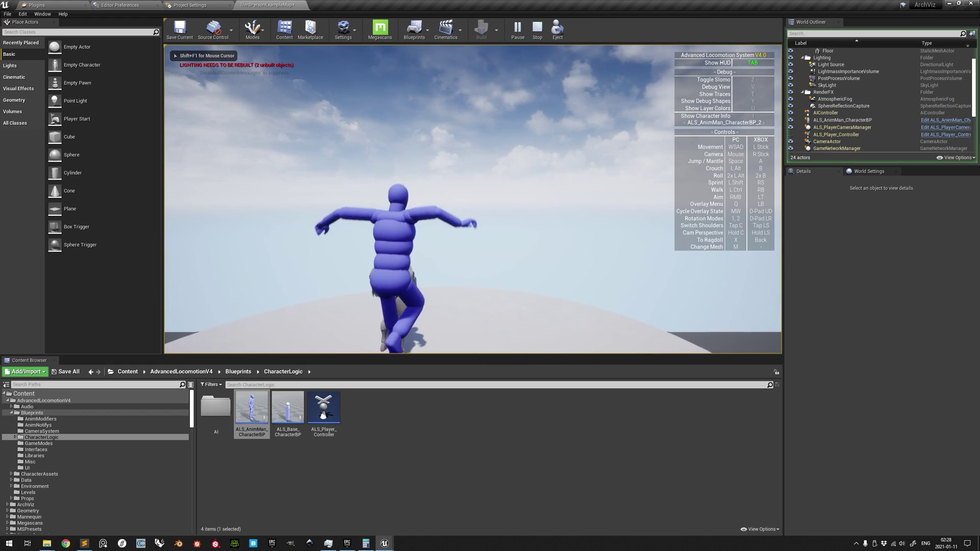
{"action": "key", "text": "w"}
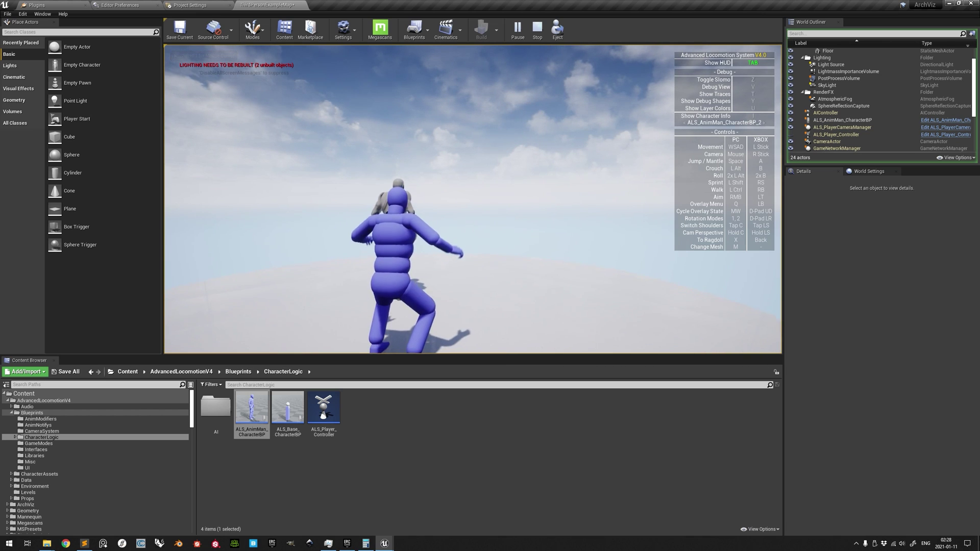
{"action": "key", "text": "w"}
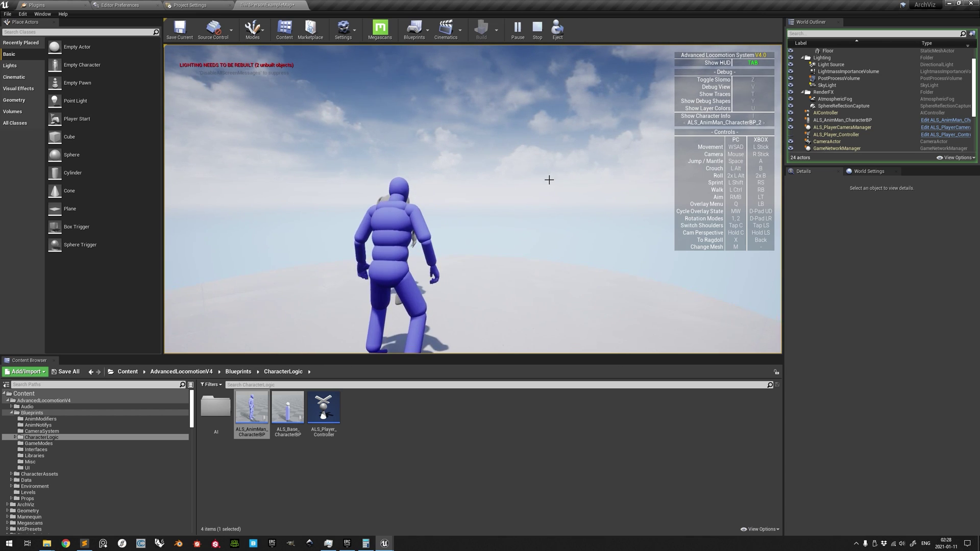
{"action": "key", "text": "Escape"}
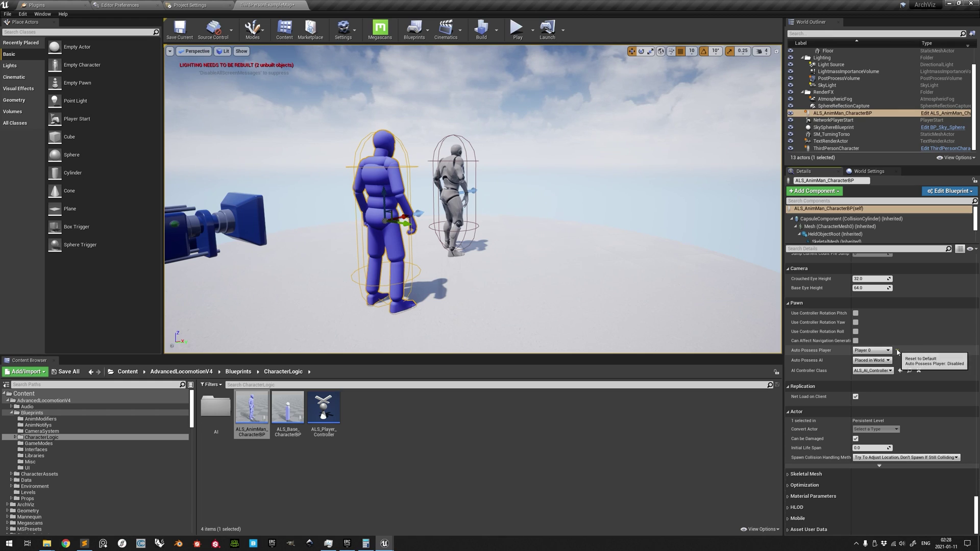
Step: Disable the ALS character's auto possession, set ThirdPersonCharacter to Player 0, and play again
{"action": "left_click", "coordinate": [897, 352]}
{"action": "left_click", "coordinate": [460, 176]}
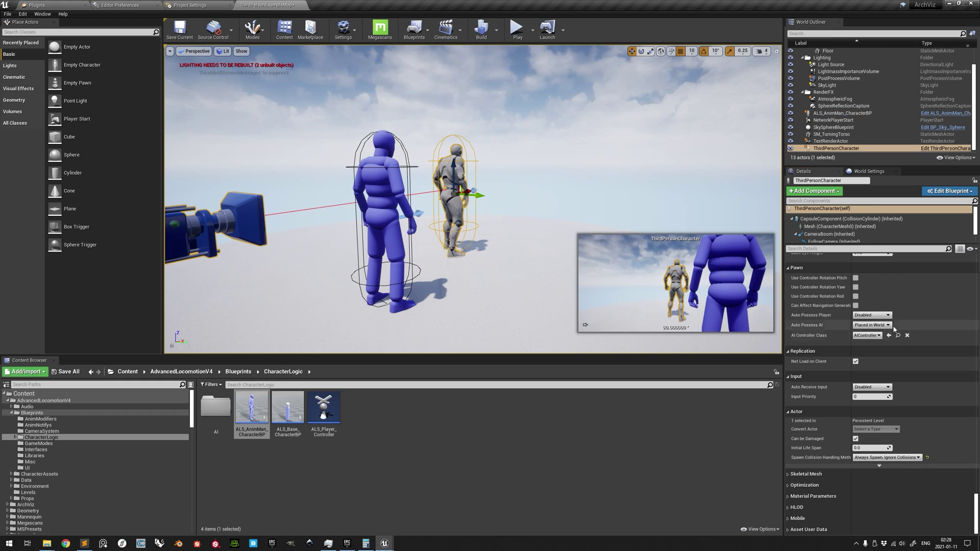
{"action": "left_click", "coordinate": [873, 315]}
{"action": "left_click", "coordinate": [867, 328]}
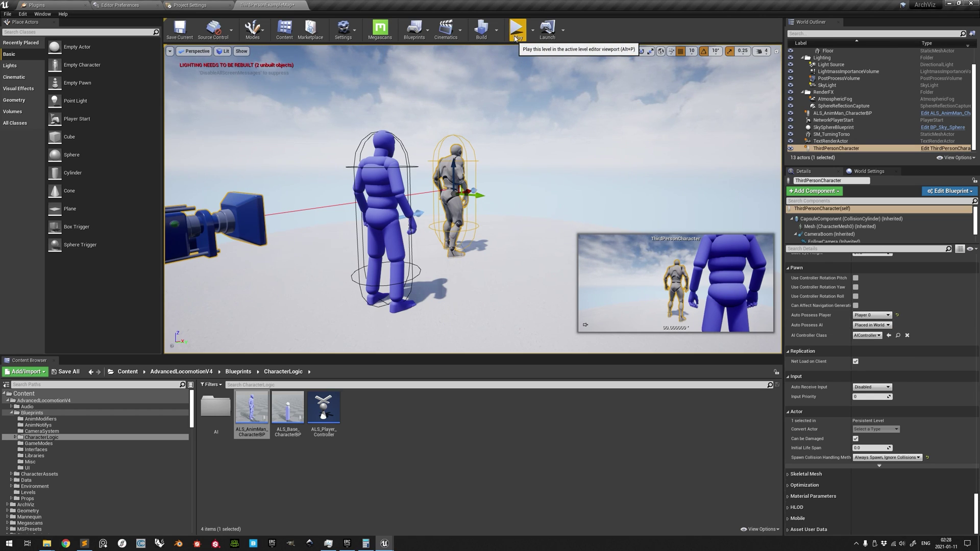
{"action": "left_click", "coordinate": [516, 32]}
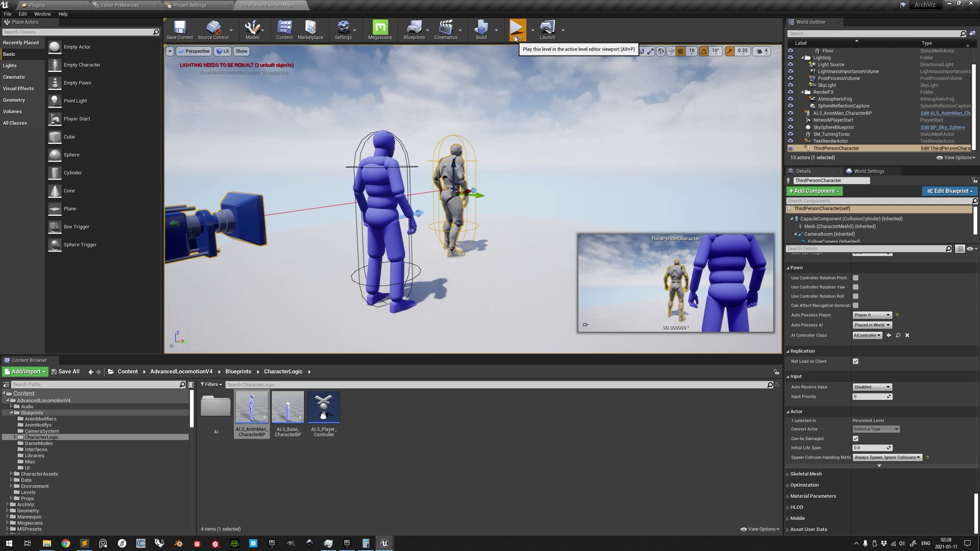
{"action": "left_click", "coordinate": [514, 238]}
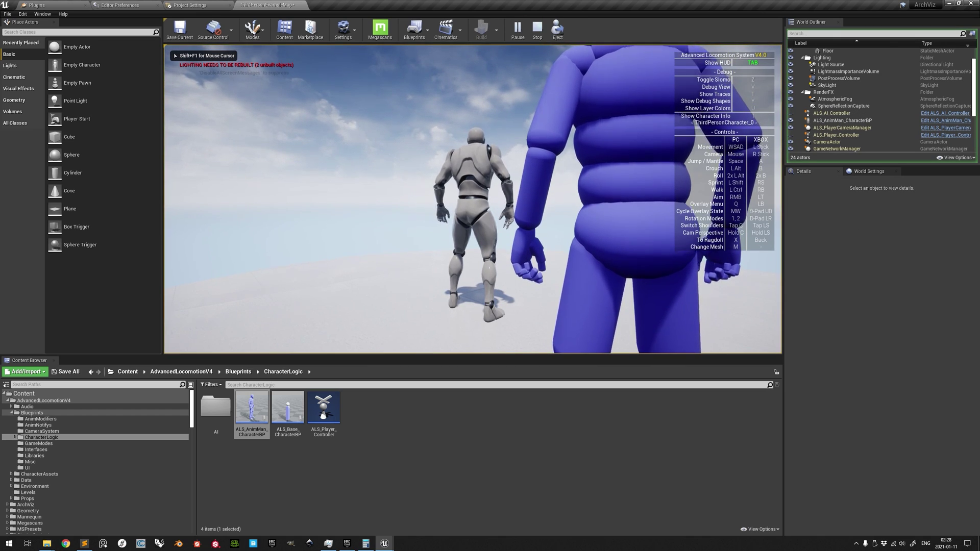
{"action": "key", "text": "w"}
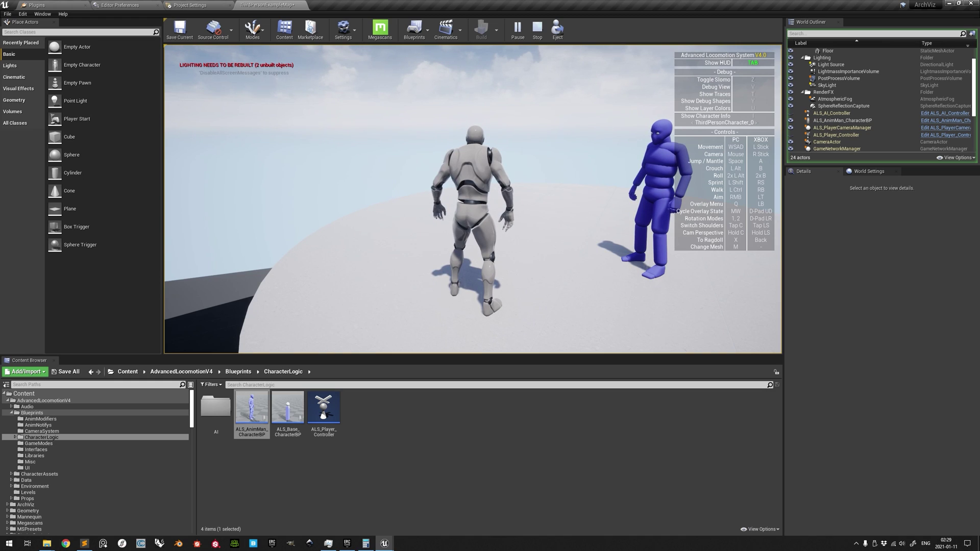
{"action": "key", "text": "Escape"}
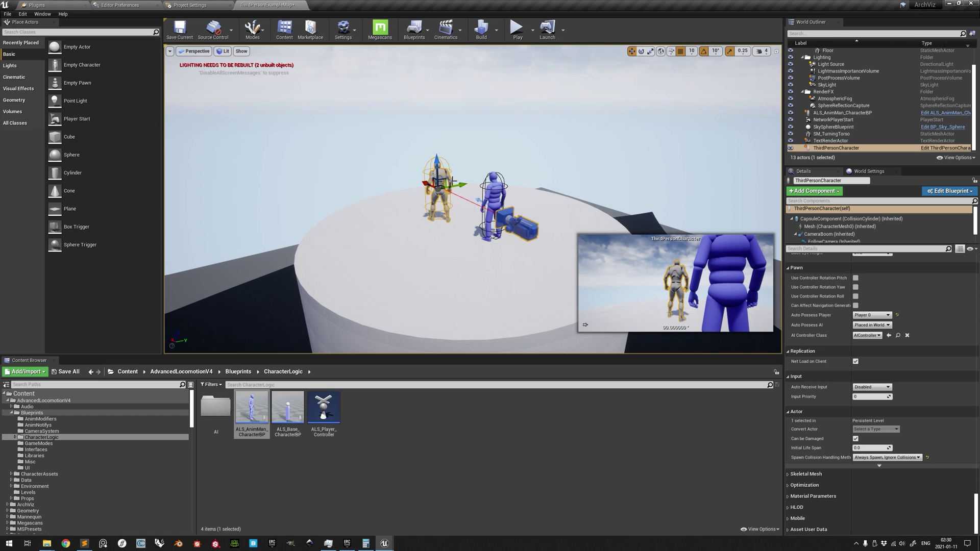
Step: Delete ThirdPersonCharacter, select the ALS character, and scroll its Details toward Pawn
{"action": "key", "text": "Delete"}
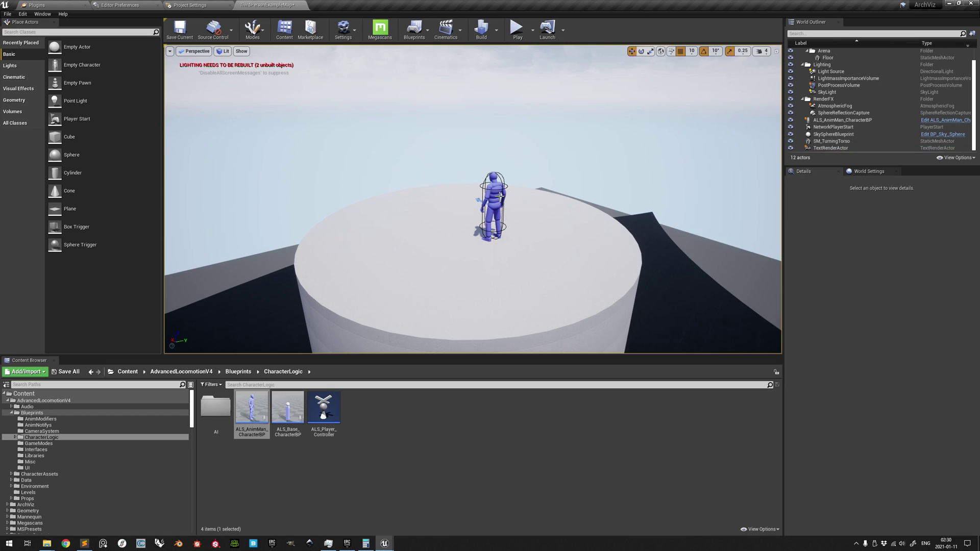
{"action": "left_click", "coordinate": [497, 194]}
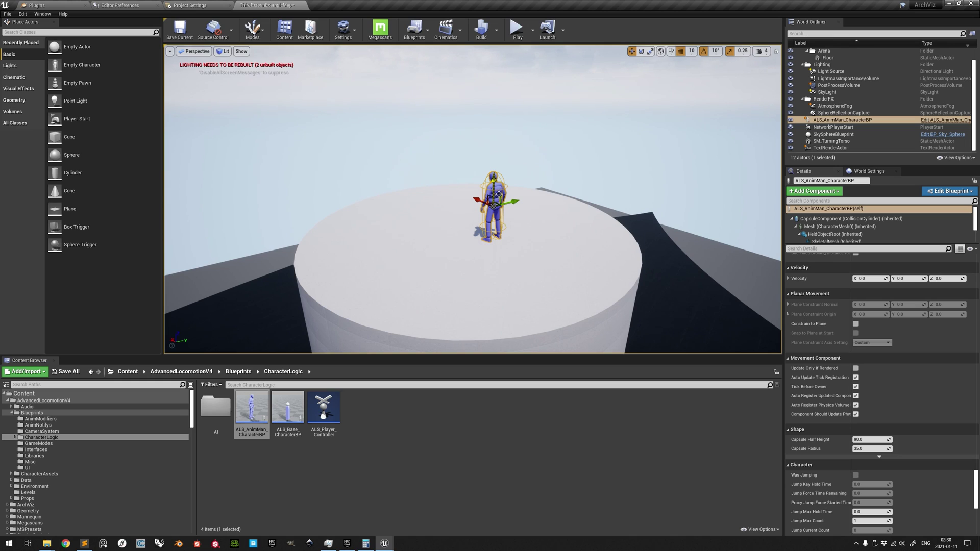
{"action": "left_click_drag", "start_coordinate": [977, 477], "coordinate": [977, 503]}
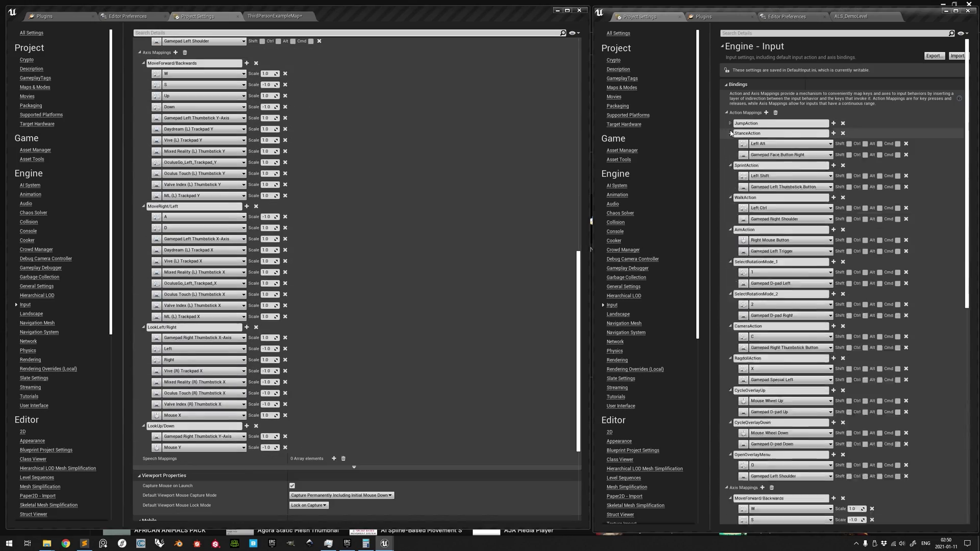
{"action": "left_click", "coordinate": [730, 124]}
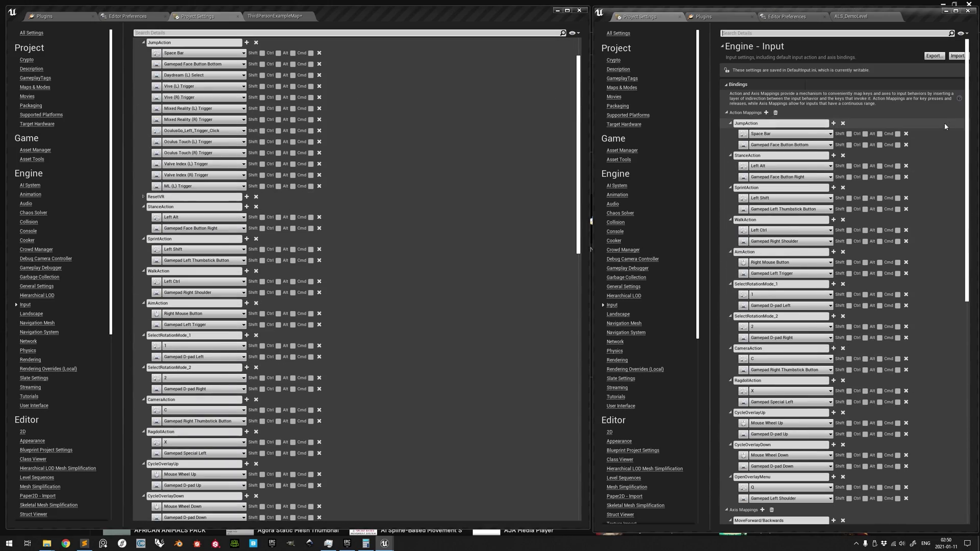
{"action": "scroll", "coordinate": [562, 283], "scroll_direction": "up", "scroll_amount": 10}
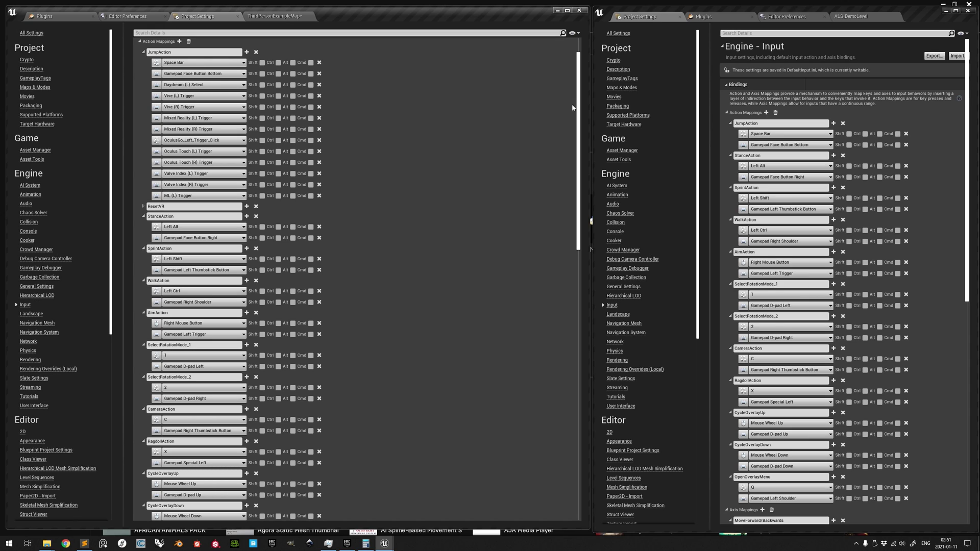
{"action": "scroll", "coordinate": [573, 108], "scroll_direction": "down", "scroll_amount": 10}
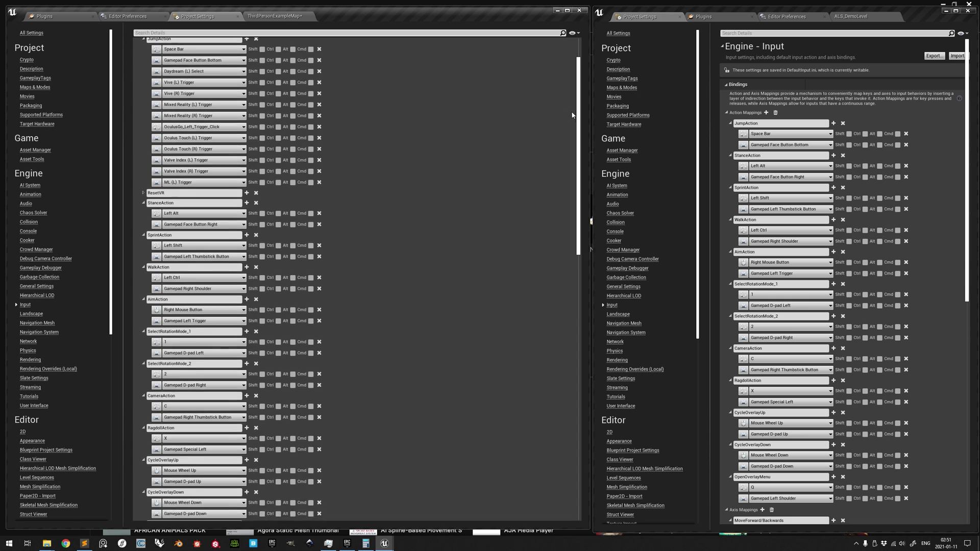
{"action": "scroll", "coordinate": [562, 247], "scroll_direction": "down", "scroll_amount": 3}
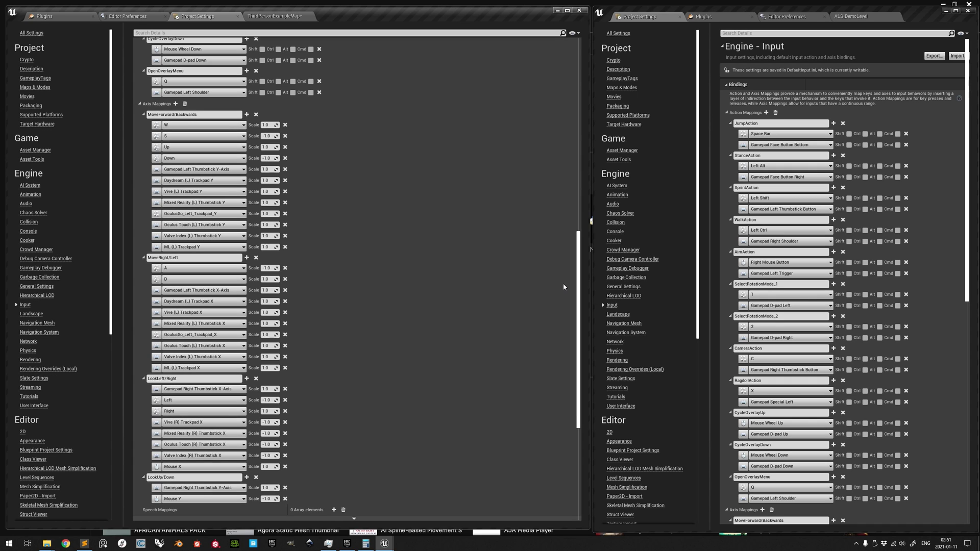
{"action": "key", "text": "super+Up"}
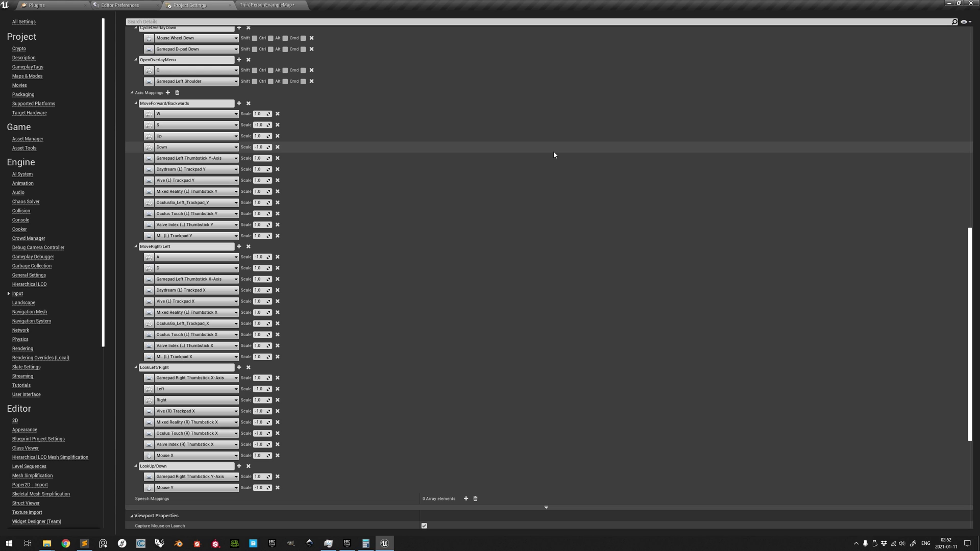
Step: In Collision settings, create a trace channel named Climbable with default response Block
{"action": "left_click", "coordinate": [23, 212]}
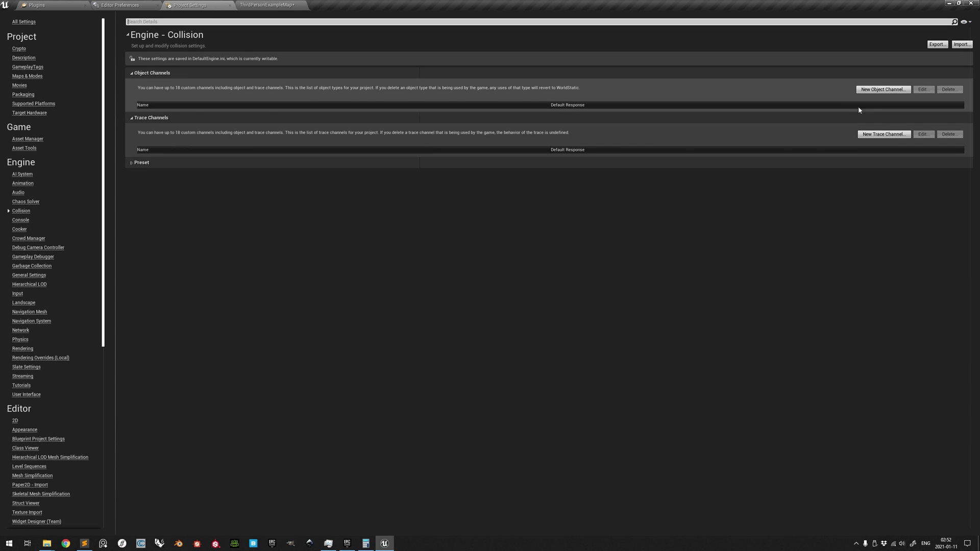
{"action": "left_click", "coordinate": [893, 135]}
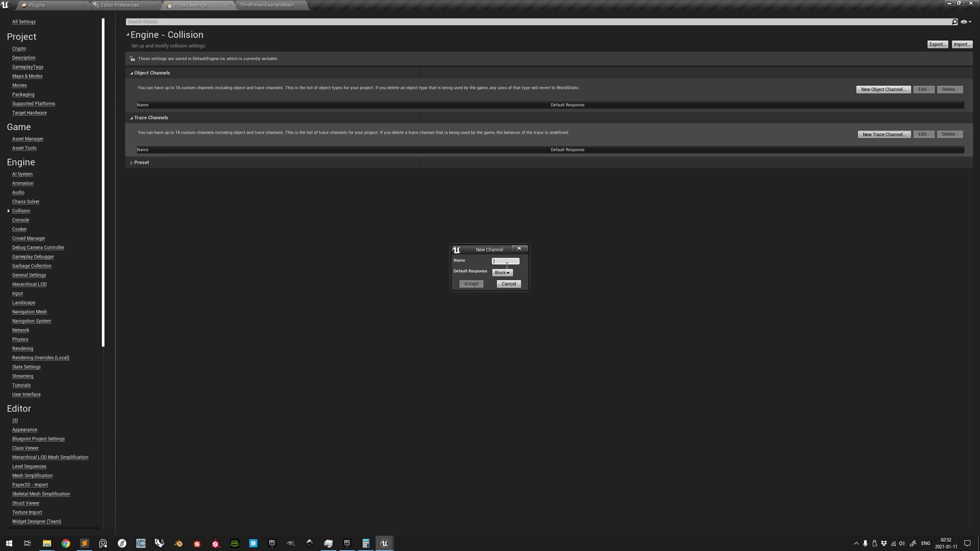
{"action": "type", "text": "Climbable"}
{"action": "left_click", "coordinate": [478, 284]}
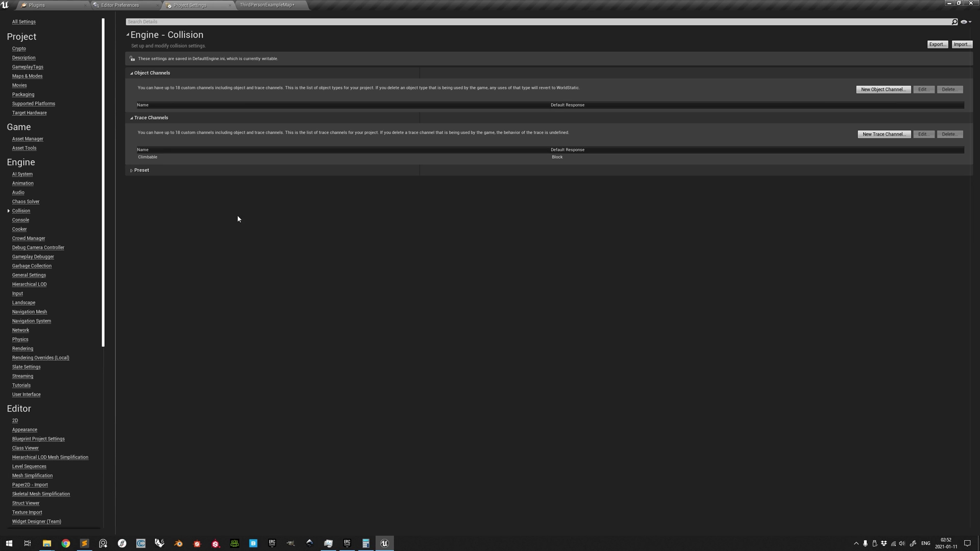
Step: Start a new collision preset ALS_Character with Collision Enabled (Query and Physics) and Pawn type
{"action": "left_click", "coordinate": [132, 170]}
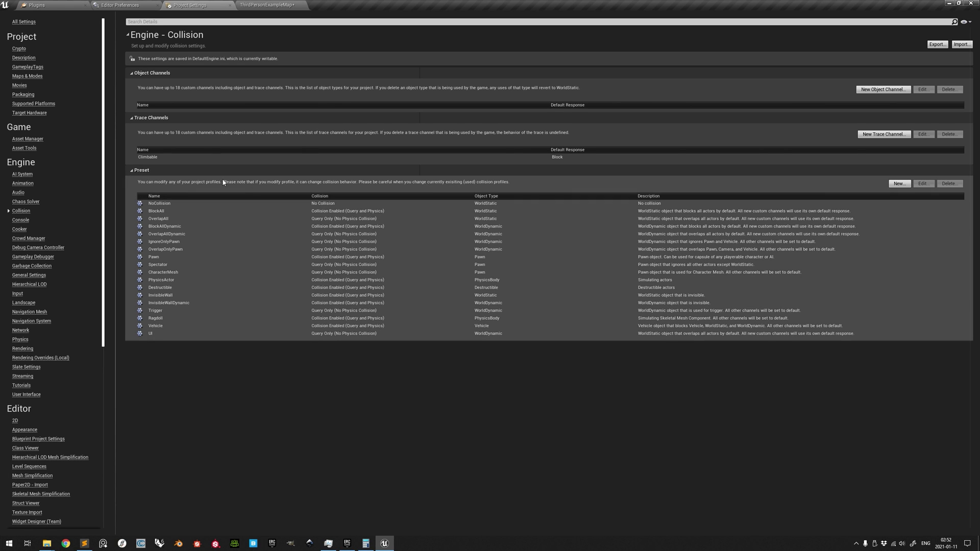
{"action": "left_click", "coordinate": [899, 184]}
{"action": "left_click", "coordinate": [484, 174]}
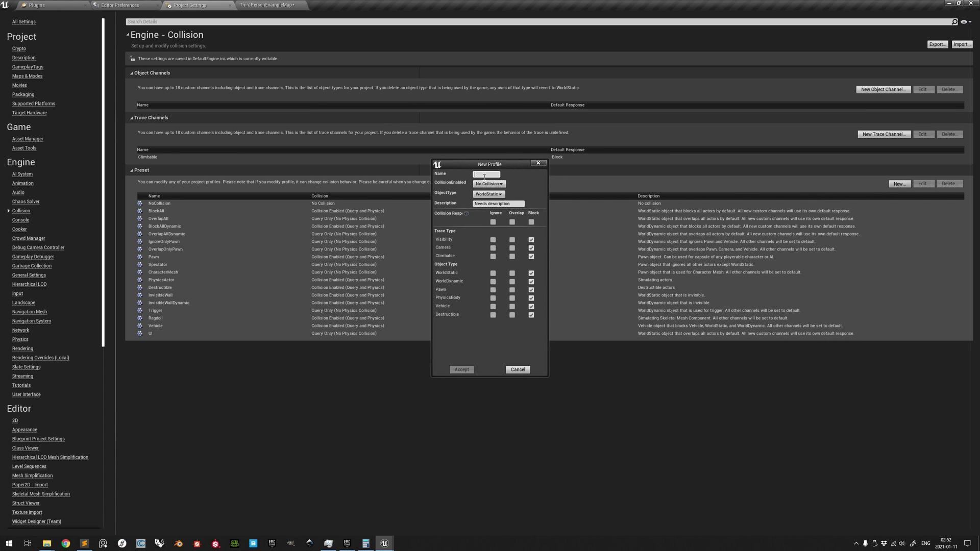
{"action": "type", "text": "AlS_Character"}
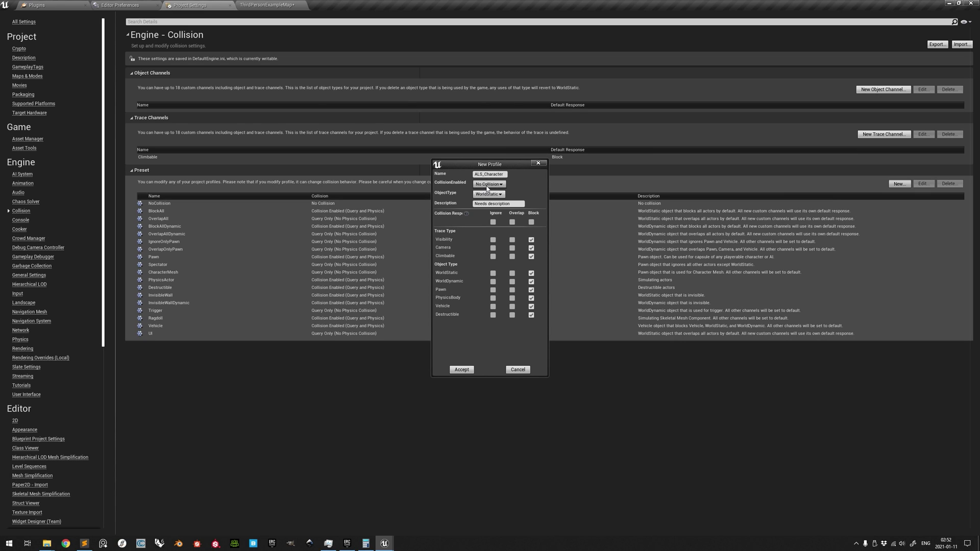
{"action": "left_click", "coordinate": [488, 184]}
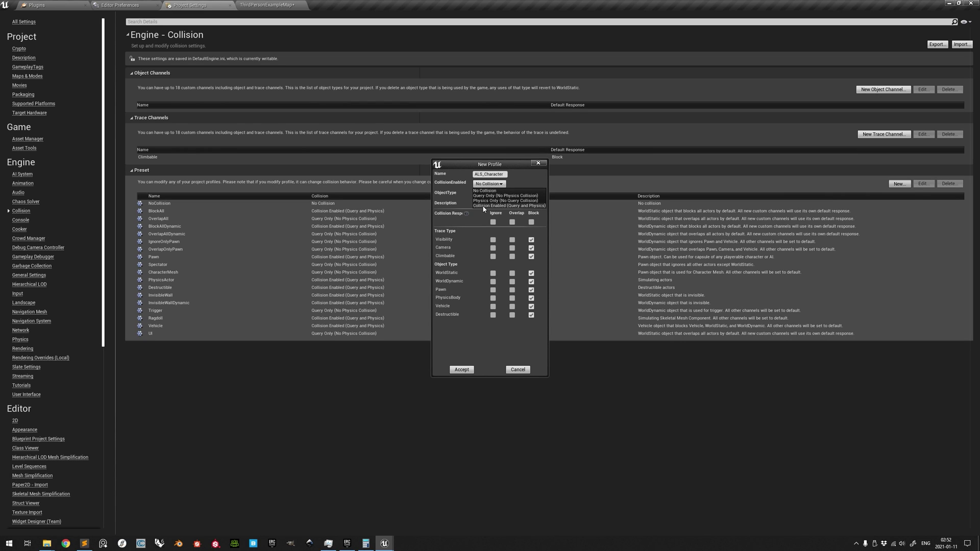
{"action": "left_click", "coordinate": [484, 206]}
{"action": "left_click", "coordinate": [488, 195]}
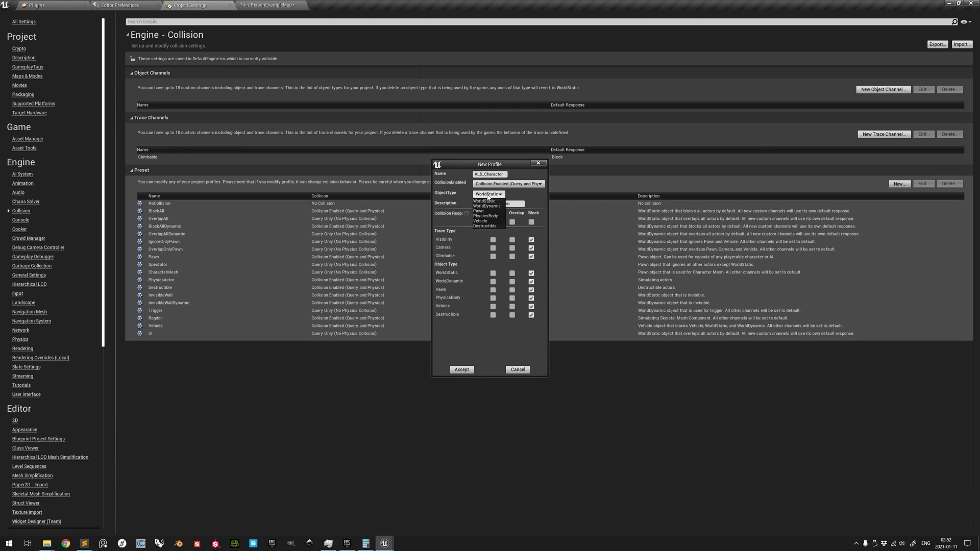
{"action": "left_click", "coordinate": [479, 210]}
Step: Describe it as custom capsule settings for ALS_BaseCharacter, ignore Visibility, Camera and Climbable, and save
{"action": "left_click", "coordinate": [517, 205]}
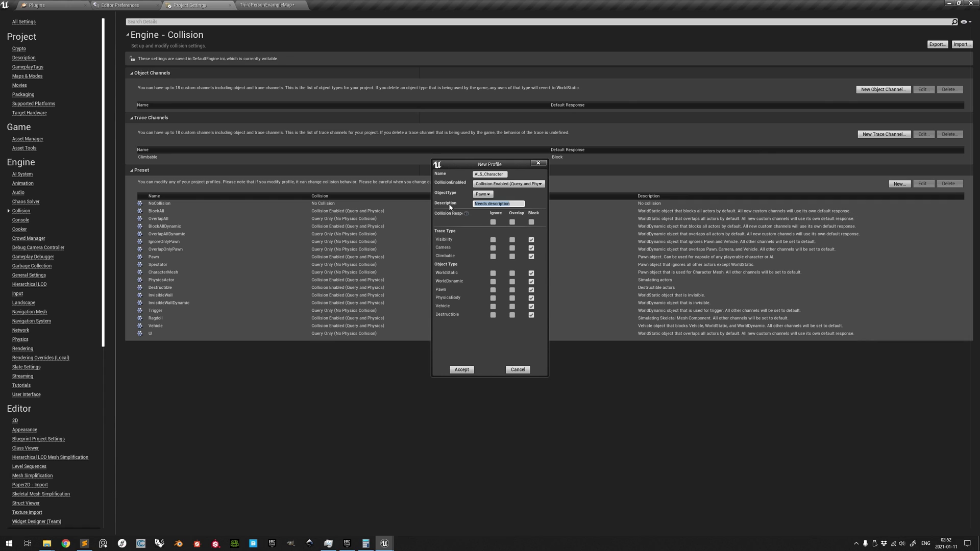
{"action": "type", "text": "Cusom"}
{"action": "type", "text": " collision settings for the ca"}
{"action": "type", "text": "psule in t"}
{"action": "type", "text": "he ALS_Bas"}
{"action": "type", "text": "eCharacter"}
{"action": "left_click", "coordinate": [493, 239]}
{"action": "left_click", "coordinate": [493, 248]}
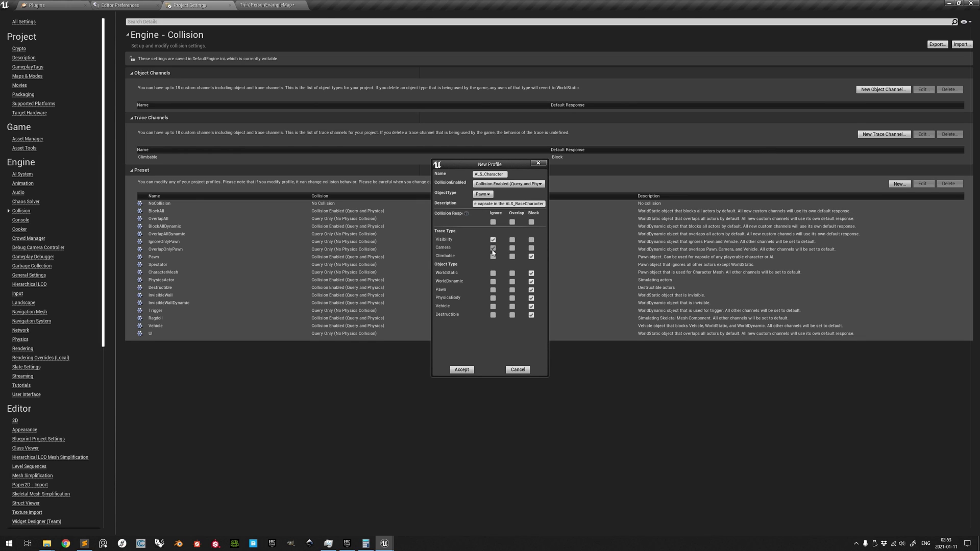
{"action": "left_click", "coordinate": [493, 256]}
{"action": "left_click", "coordinate": [462, 369]}
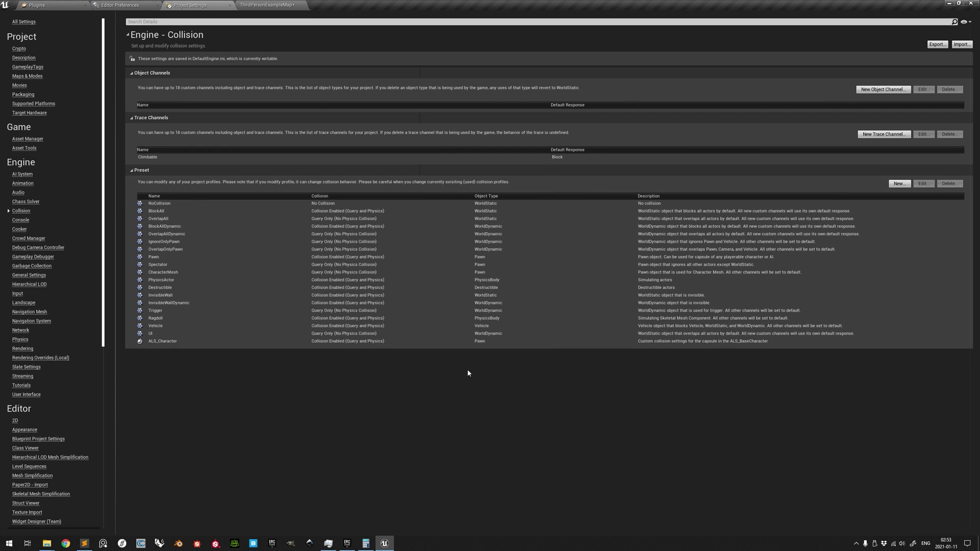
Step: Start a new preset ALS_Prop with Collision Enabled (Query and Physics) and WorldDynamic type
{"action": "left_click", "coordinate": [899, 184]}
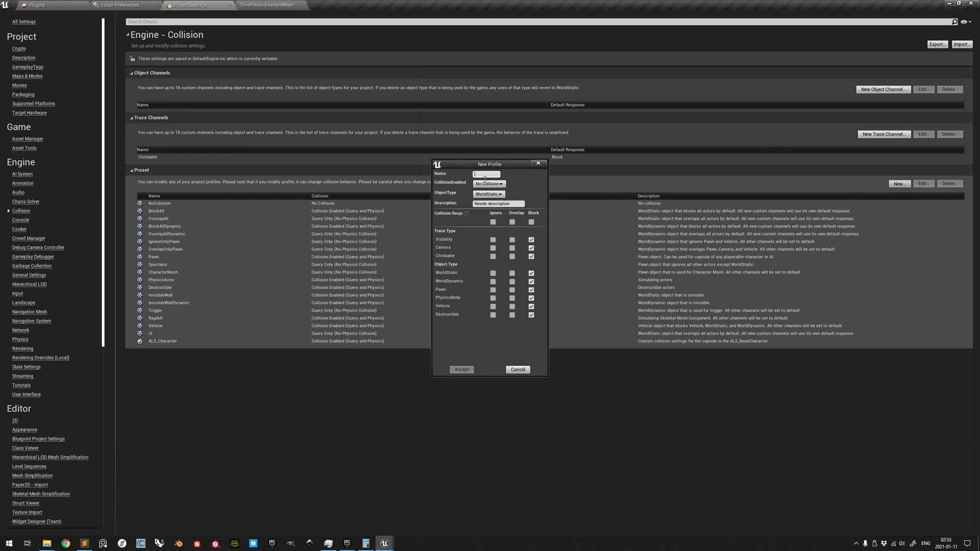
{"action": "type", "text": "ALS_Prop"}
{"action": "left_click", "coordinate": [487, 183]}
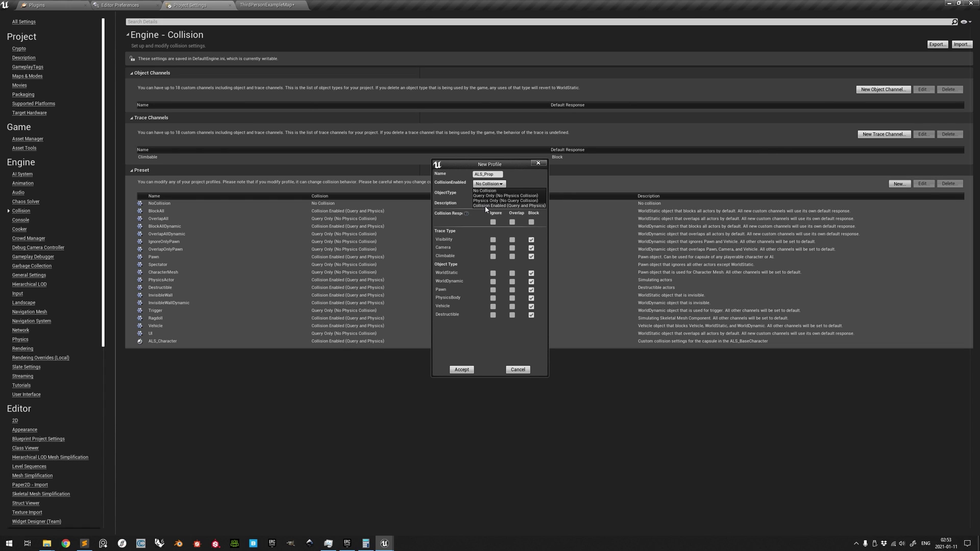
{"action": "left_click", "coordinate": [486, 205]}
{"action": "left_click", "coordinate": [486, 194]}
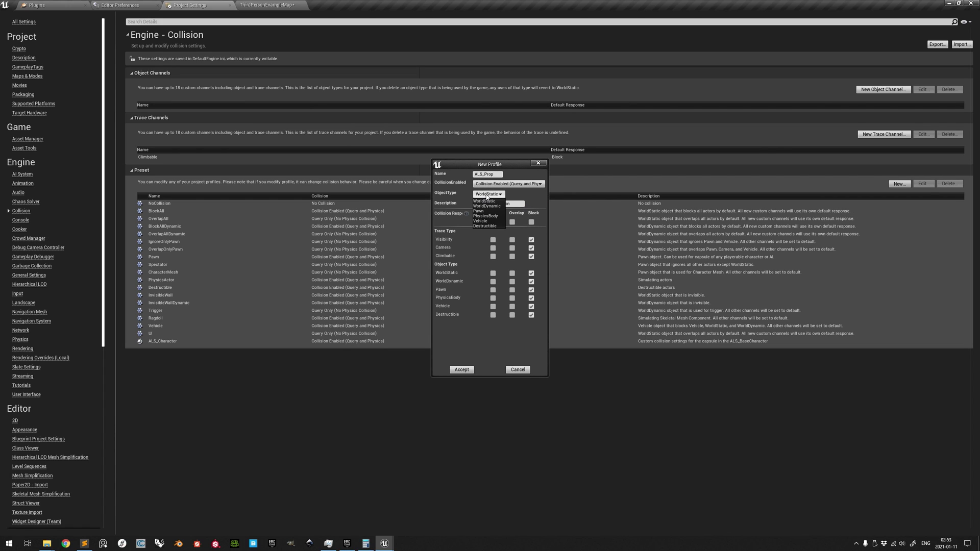
{"action": "left_click", "coordinate": [487, 210]}
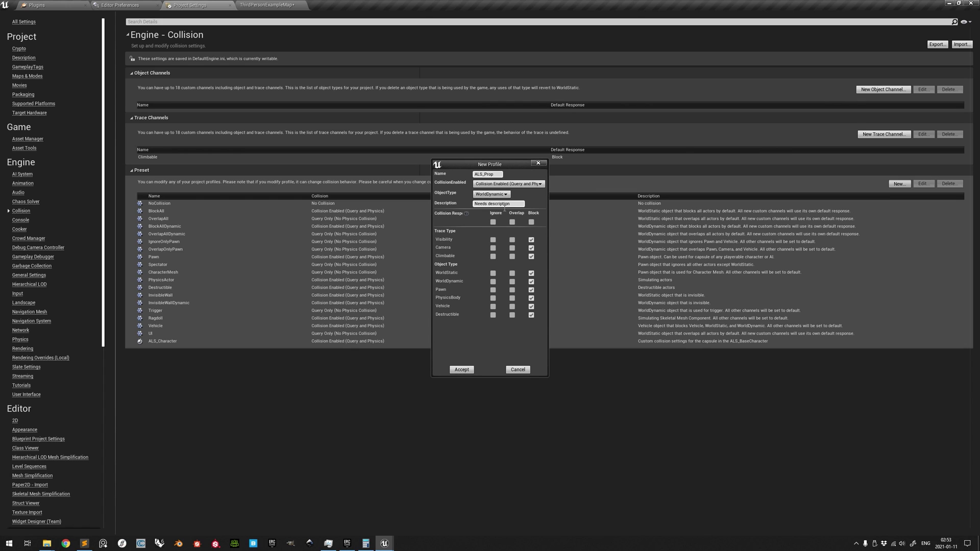
Step: Describe it as 'Custom collision settings for props', ignore Visibility, Camera and Climbable, and save
{"action": "left_click", "coordinate": [505, 206]}
{"action": "key", "text": "BackSpace"}
{"action": "type", "text": "Custom collision settings for props"}
{"action": "left_click", "coordinate": [493, 240]}
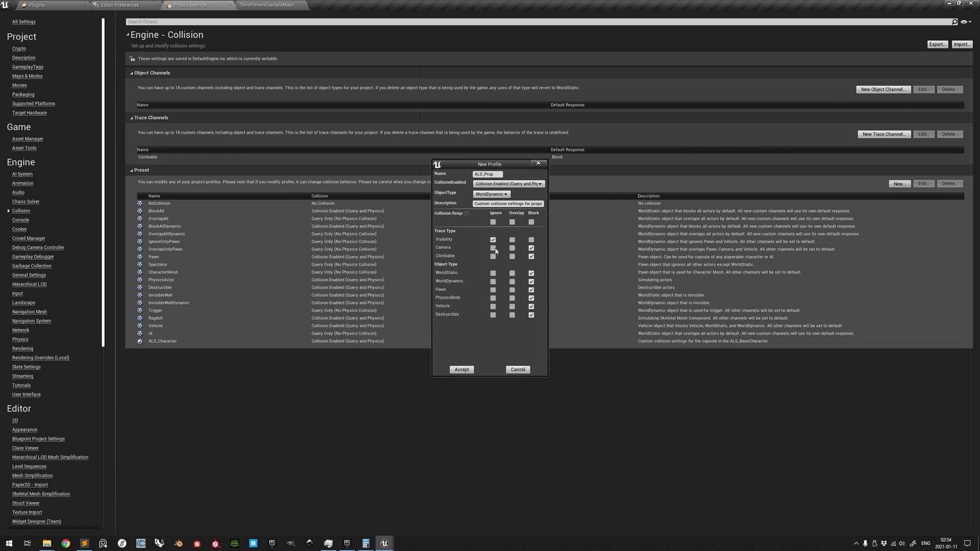
{"action": "left_click", "coordinate": [493, 249]}
{"action": "left_click", "coordinate": [494, 256]}
{"action": "left_click", "coordinate": [531, 298]}
{"action": "left_click", "coordinate": [462, 371]}
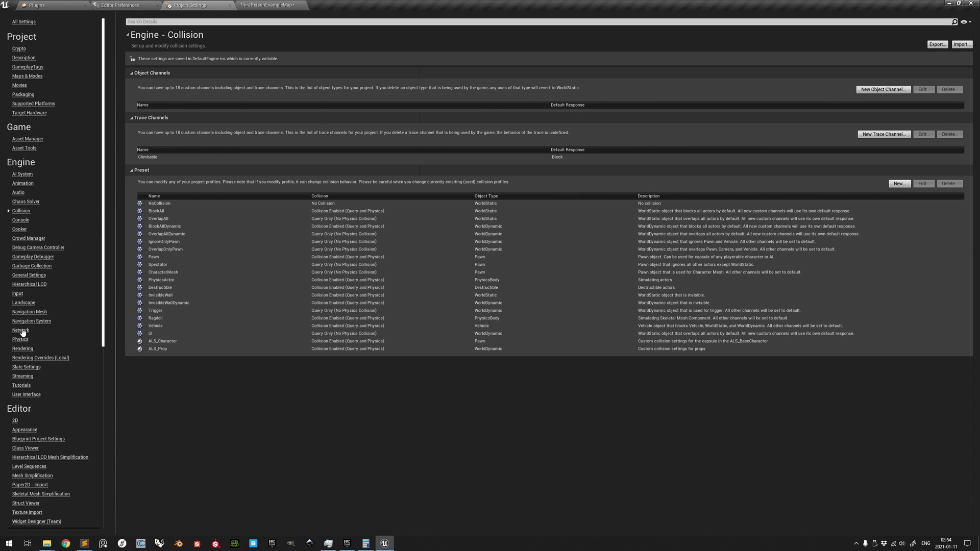
Step: In Physics settings, name SurfaceType1 under Physical Surface 'Soft'
{"action": "left_click", "coordinate": [20, 340]}
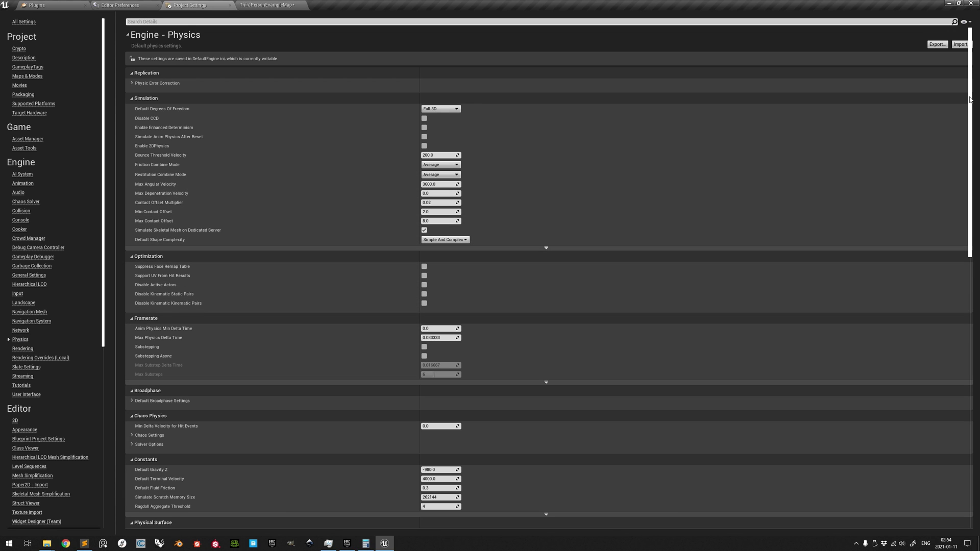
{"action": "left_click_drag", "start_coordinate": [972, 100], "coordinate": [965, 288]}
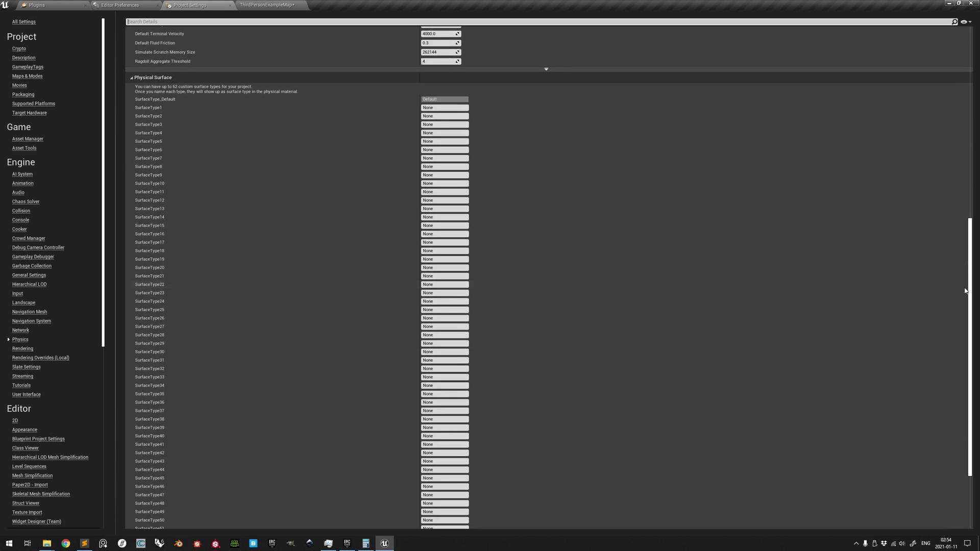
{"action": "left_click", "coordinate": [424, 108]}
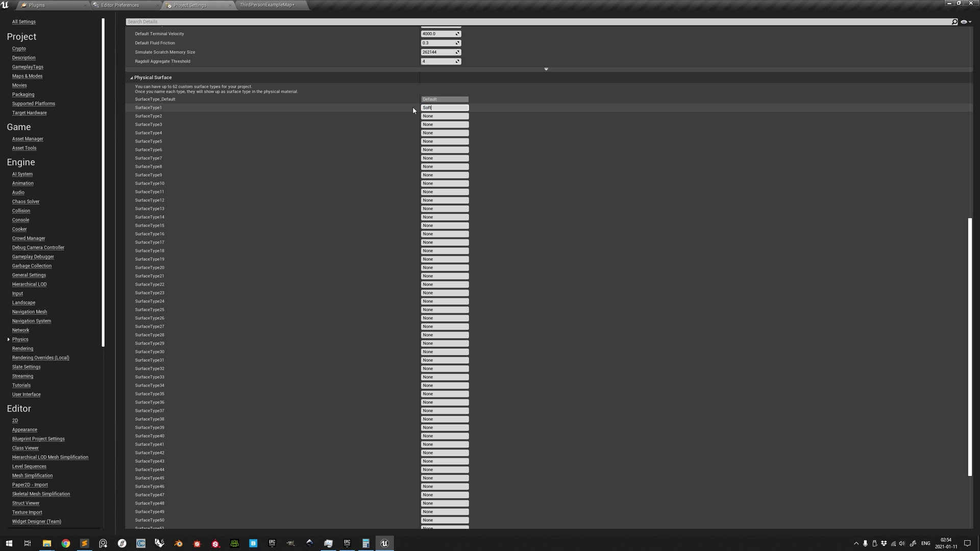
{"action": "type", "text": "Soft"}
{"action": "key", "text": "Return"}
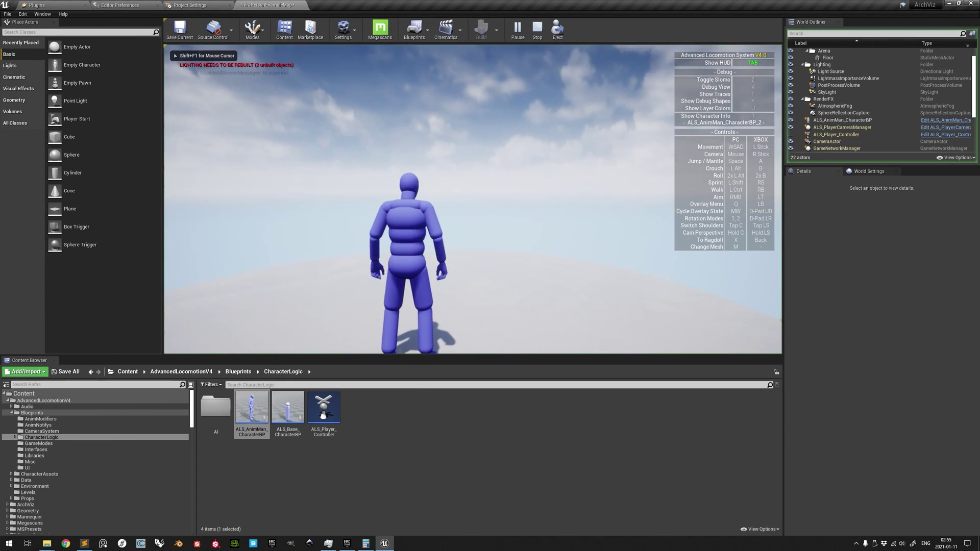
Step: Run the ALS character forward with W and make it crouch with Left Alt
{"action": "key", "text": "w"}
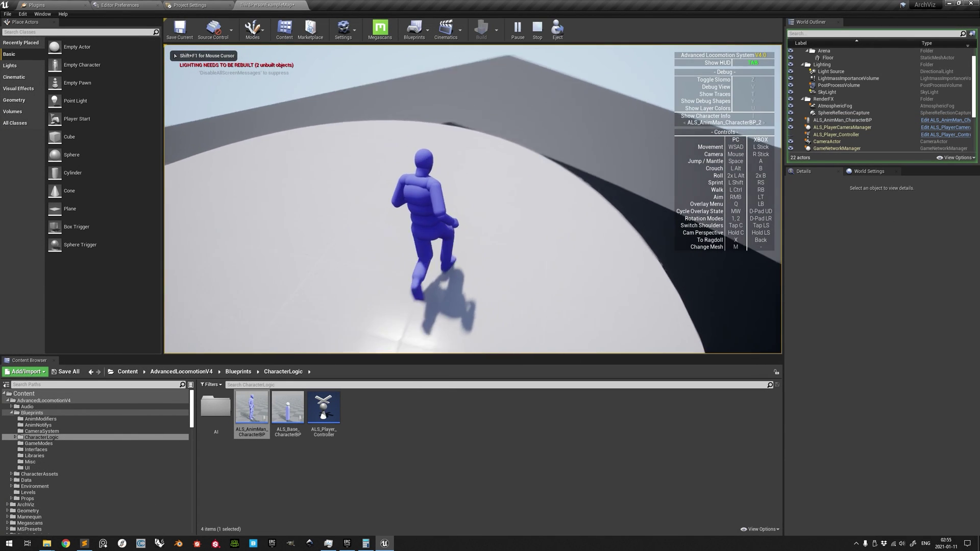
{"action": "key", "text": "alt"}
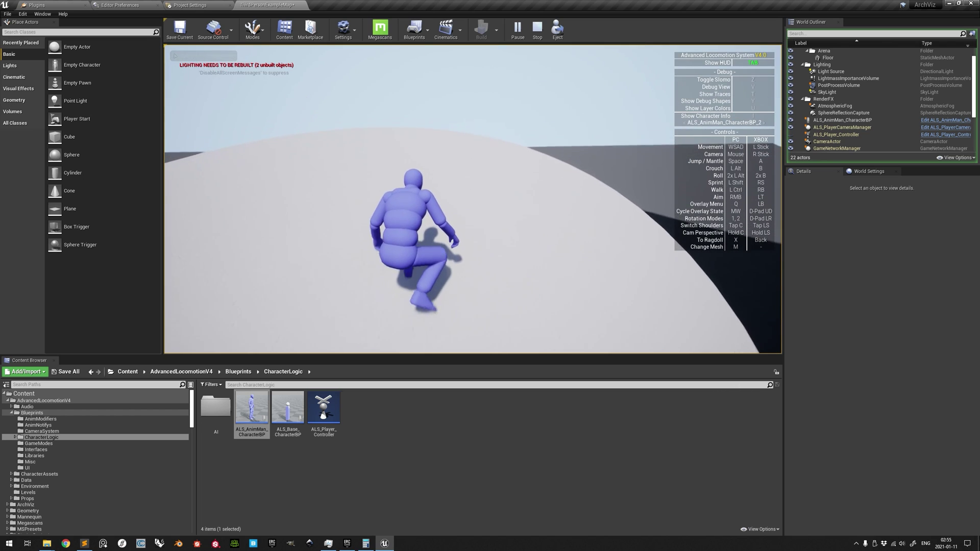